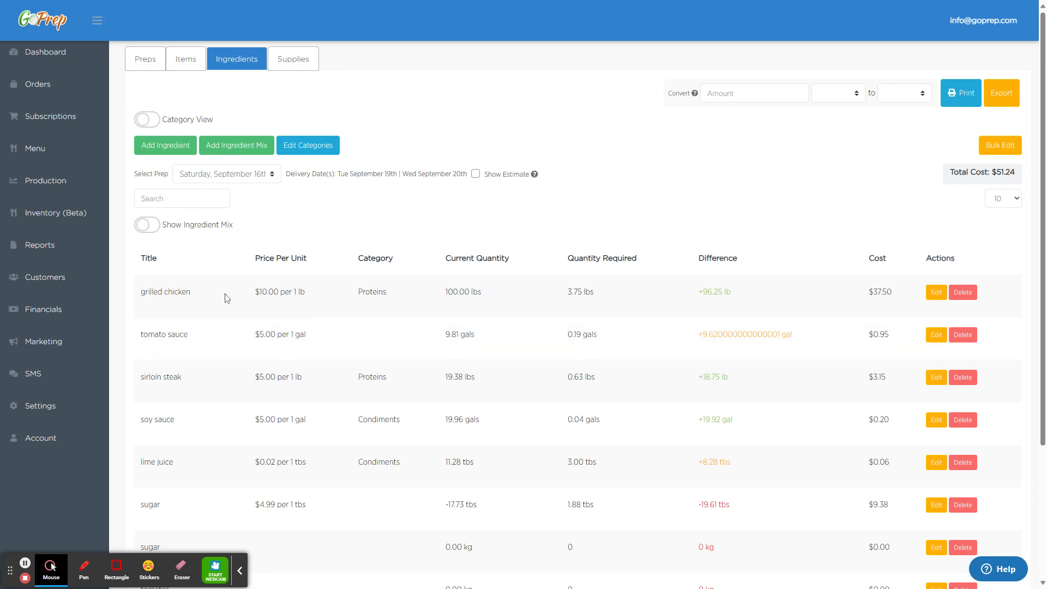
# View the ingredient and supply cost breakdown of Test Item in the prep's item list, examining the grilled chicken costs.
pyautogui.click(186, 60)
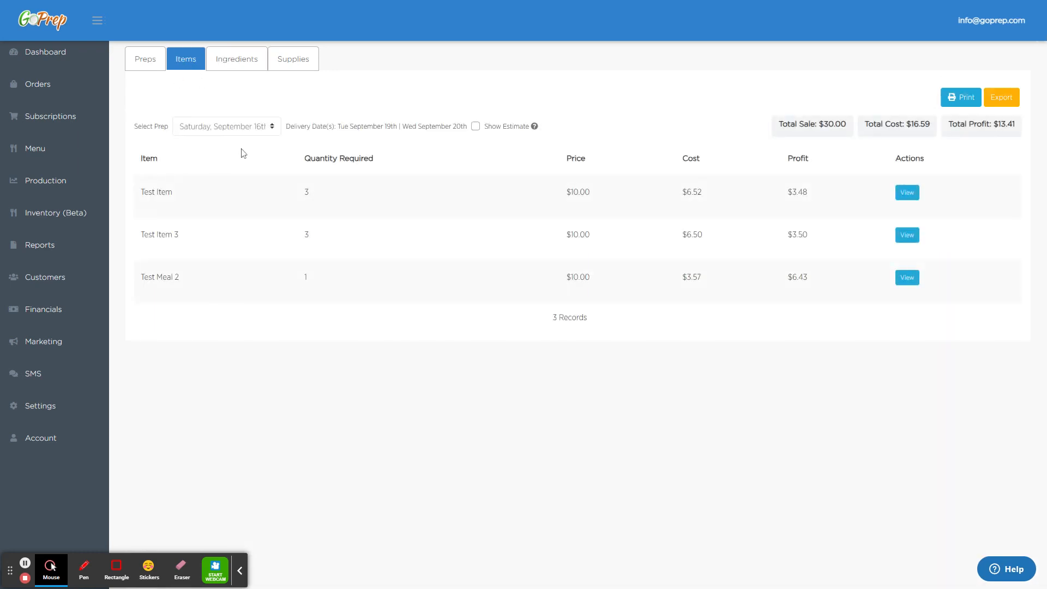
pyautogui.click(908, 195)
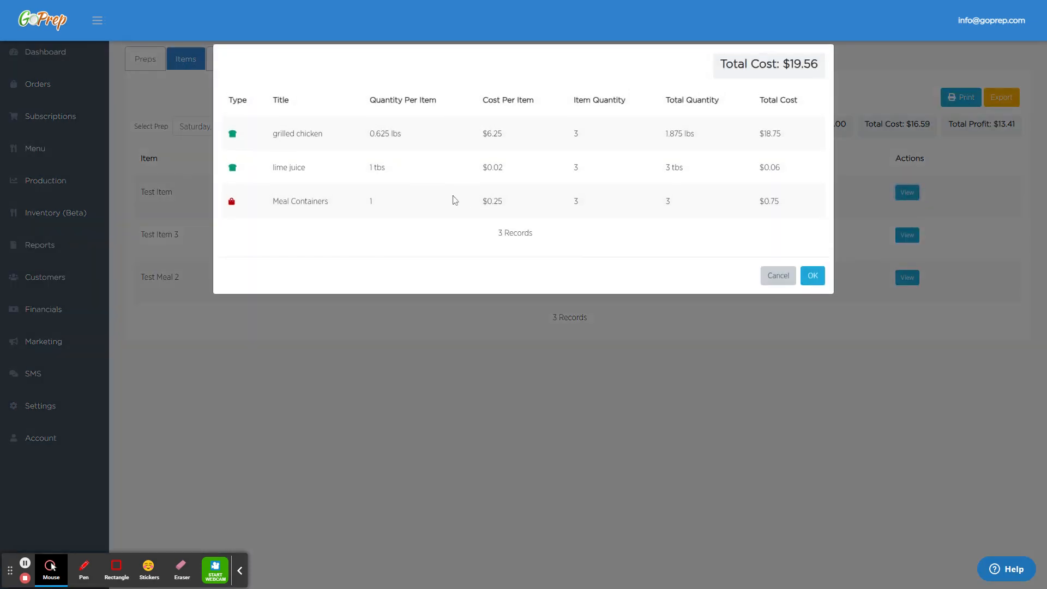
pyautogui.moveTo(272, 134); pyautogui.dragTo(315, 133)
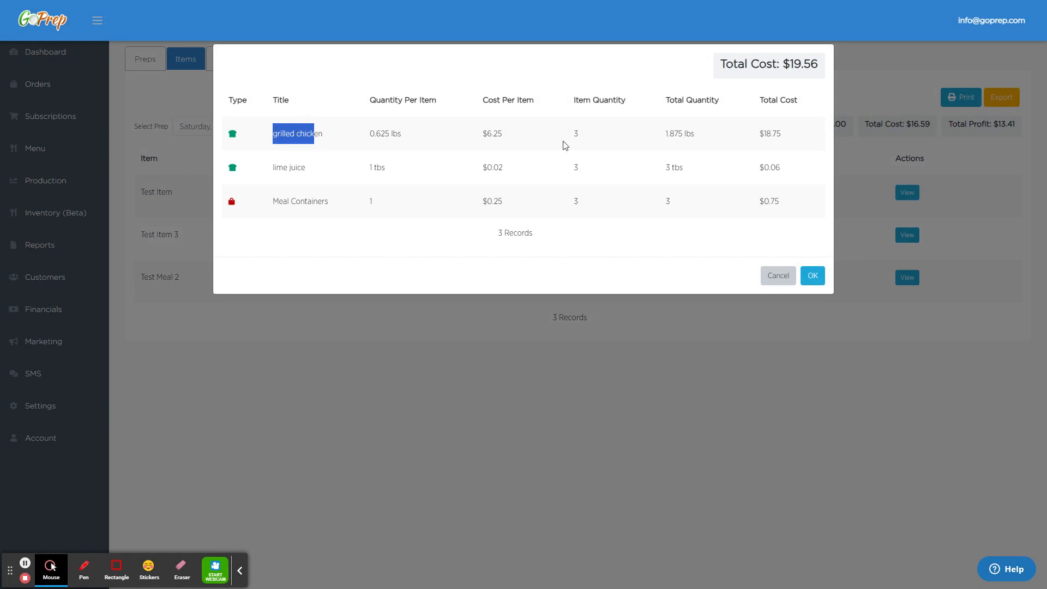
pyautogui.moveTo(758, 134); pyautogui.dragTo(781, 133)
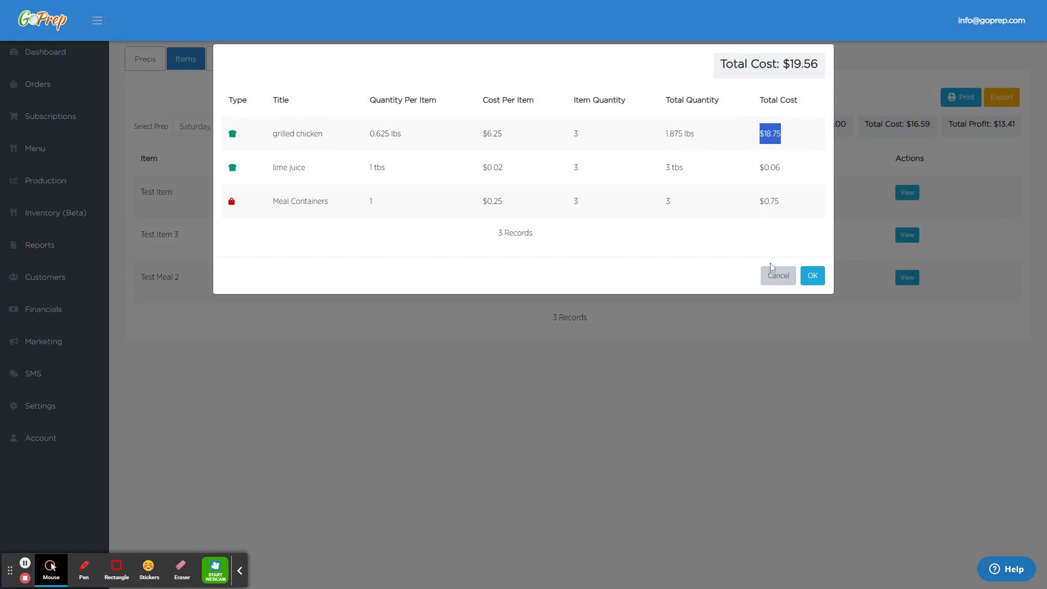
pyautogui.moveTo(482, 134); pyautogui.dragTo(523, 134)
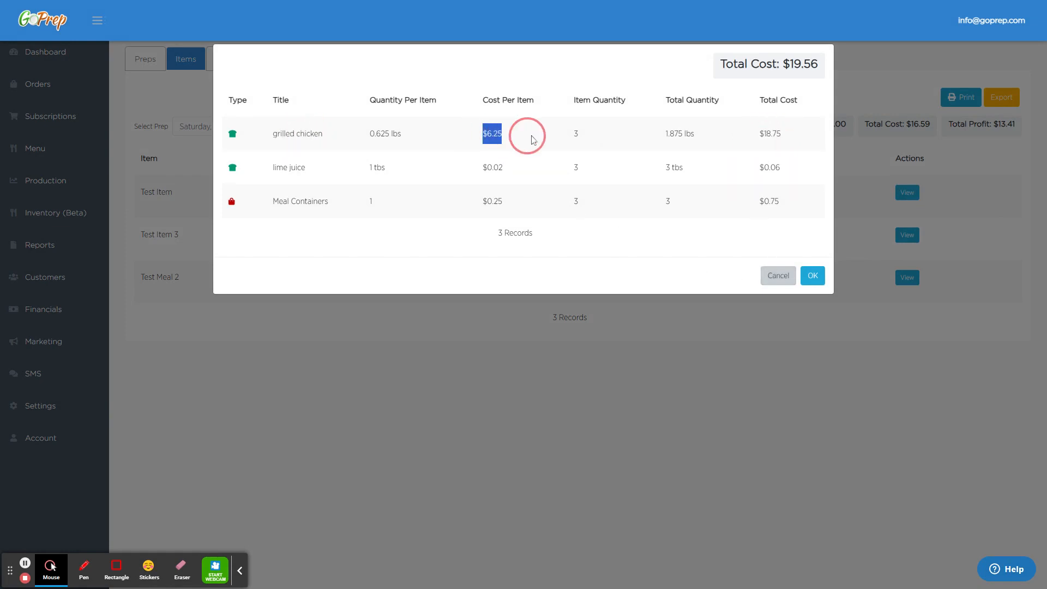
pyautogui.click(778, 276)
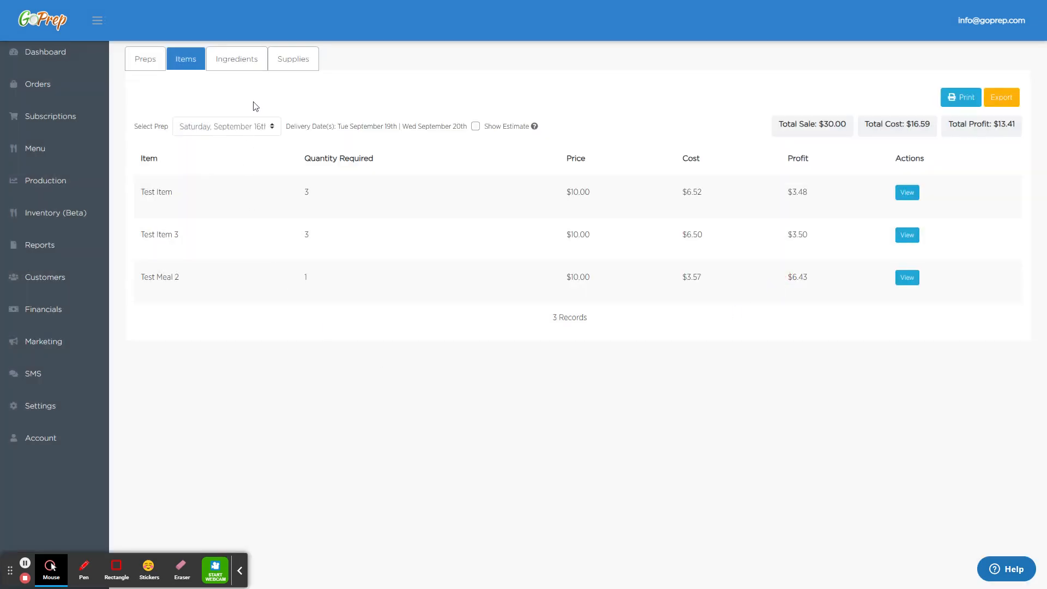
# Return to the ingredient inventory and look at the editing modes for the grilled chicken row and for all ingredients in bulk.
pyautogui.click(250, 67)
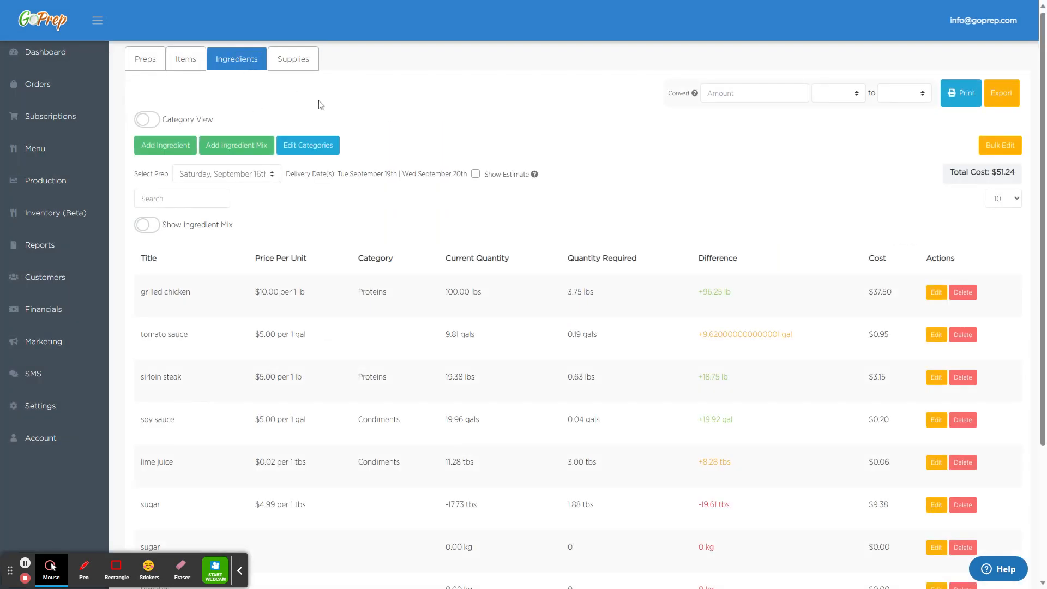
pyautogui.click(932, 295)
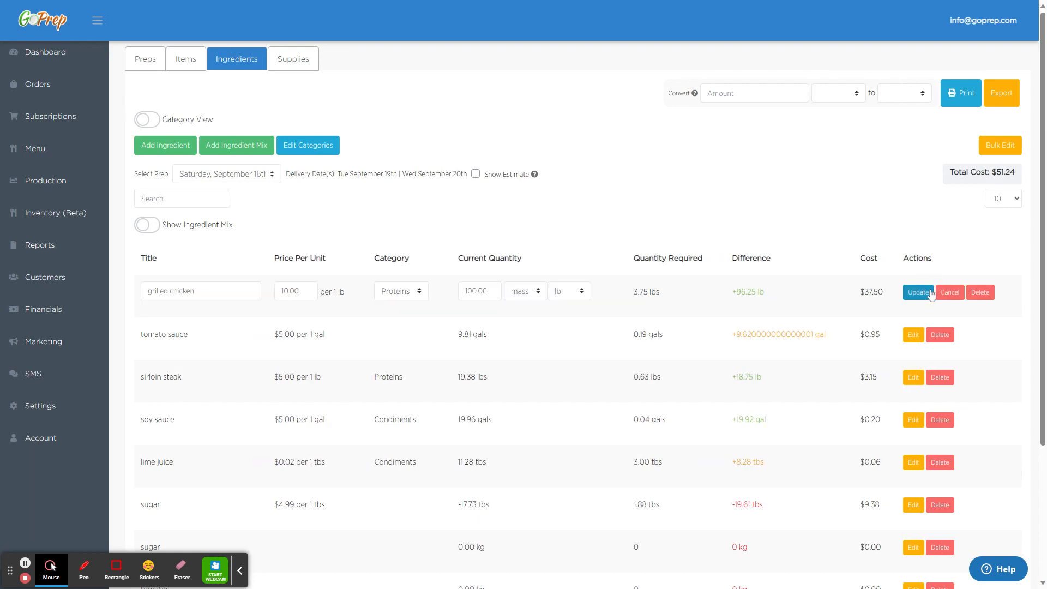
pyautogui.click(931, 294)
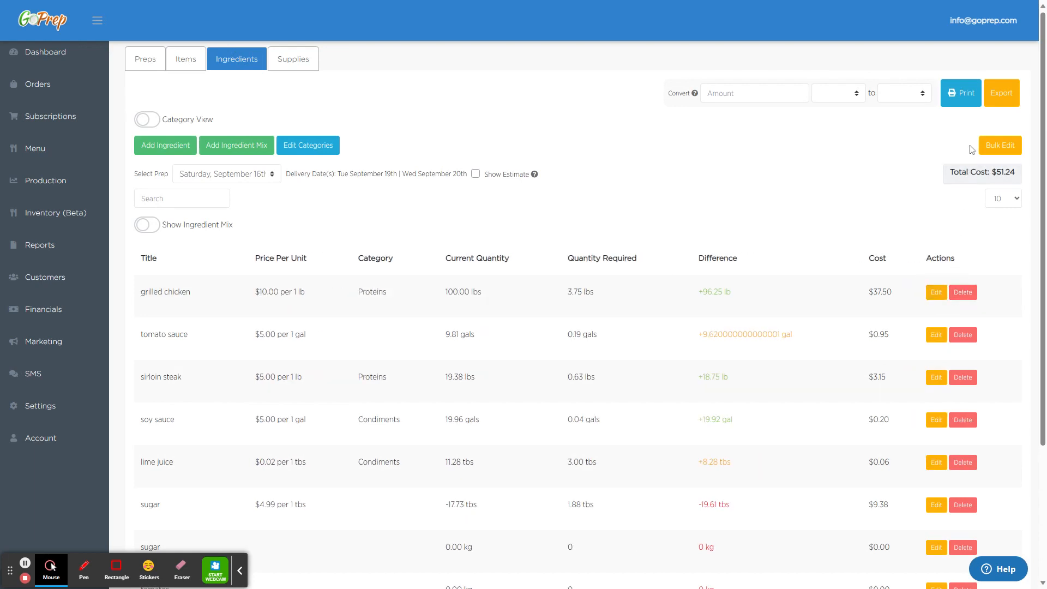
pyautogui.click(989, 146)
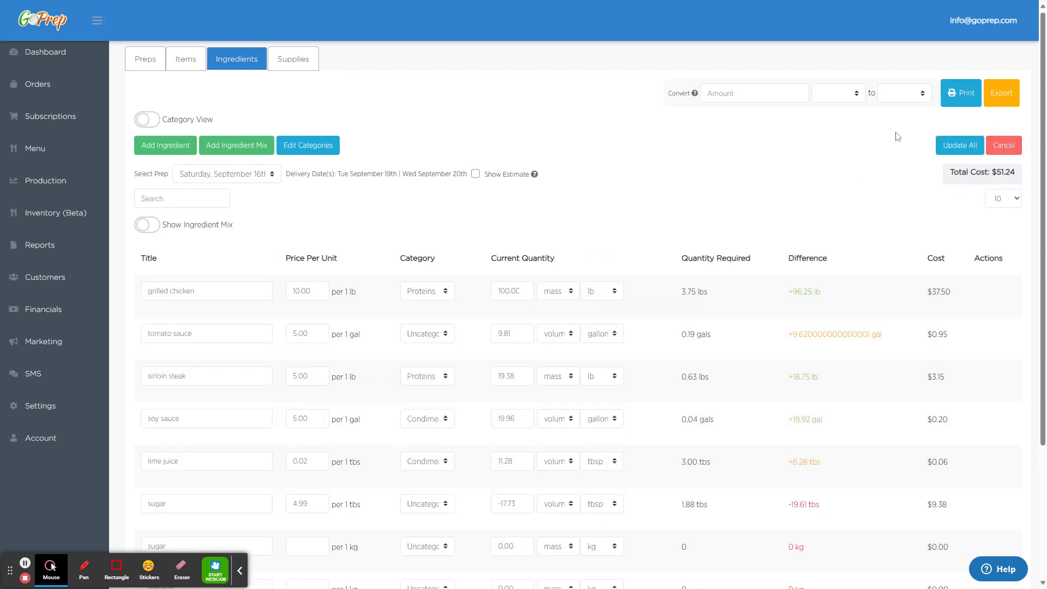
pyautogui.click(988, 147)
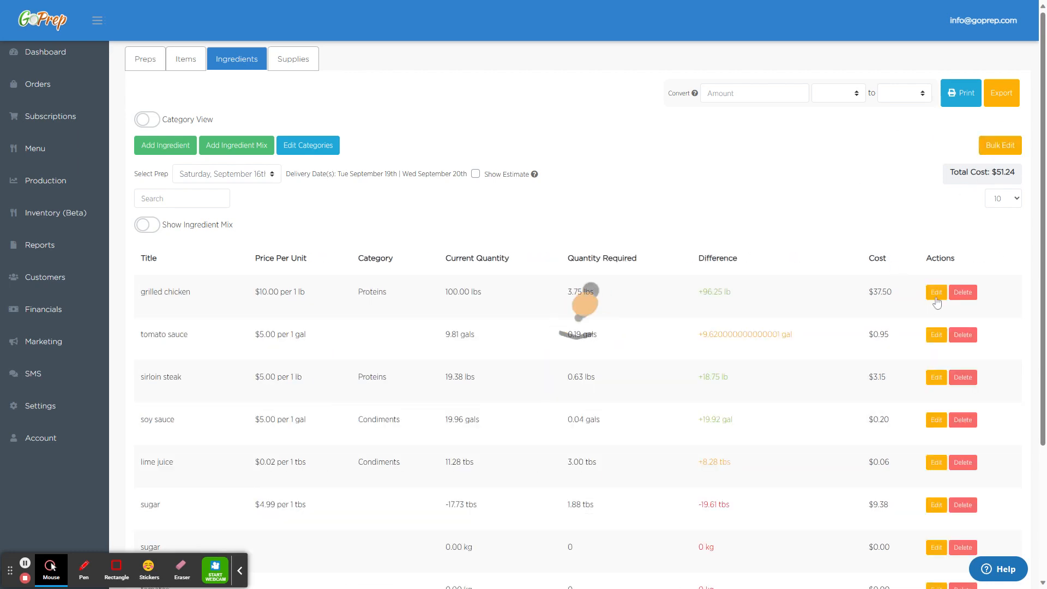
# Open the grilled chicken ingredient for editing, review its title, price per unit and current quantity, and save the row.
pyautogui.click(937, 293)
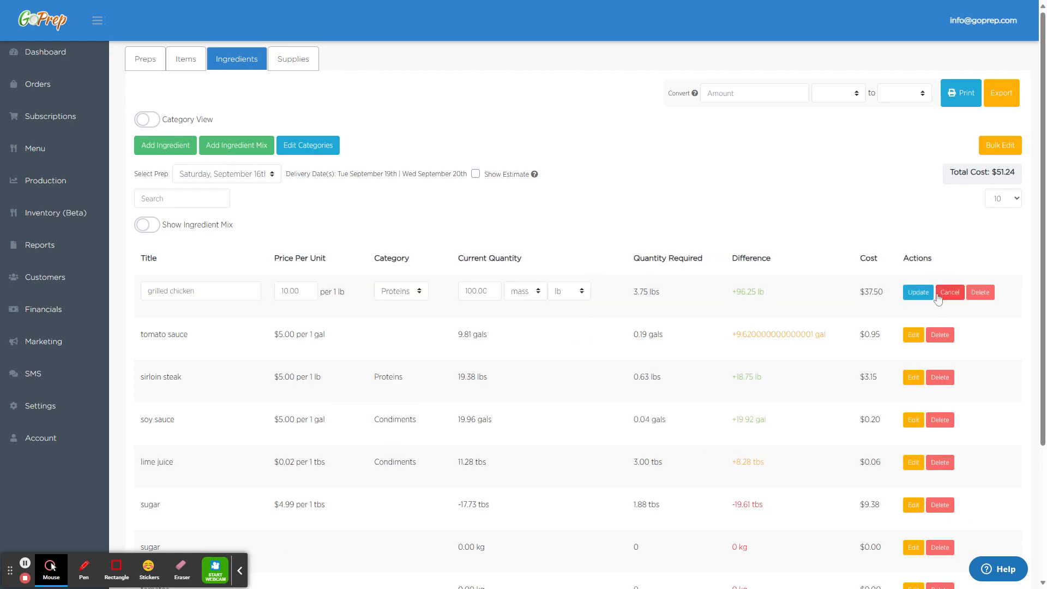
pyautogui.moveTo(330, 258); pyautogui.dragTo(273, 260)
pyautogui.click(274, 259)
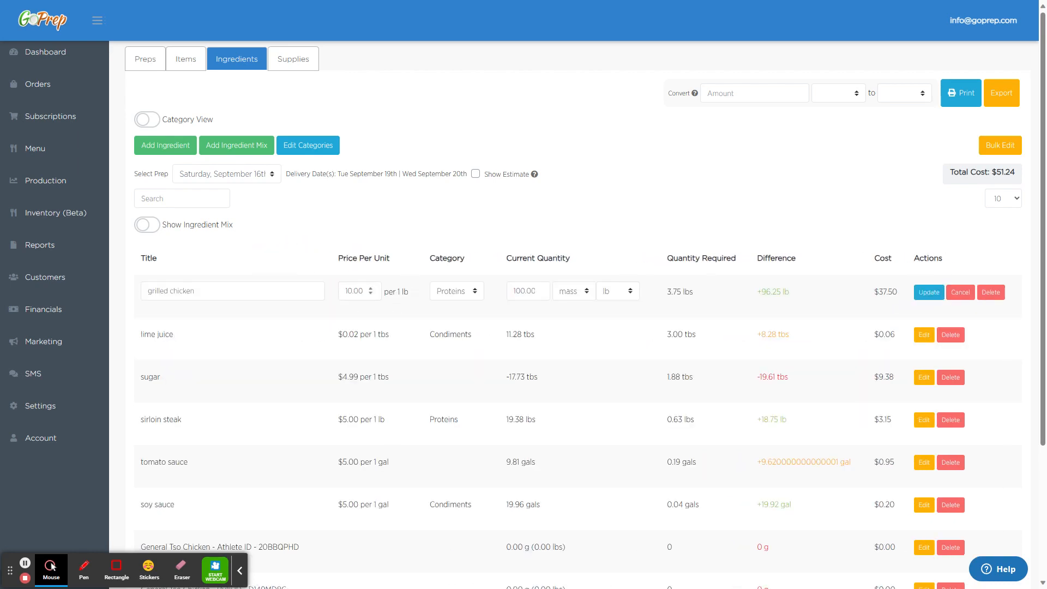
pyautogui.moveTo(364, 293); pyautogui.dragTo(338, 292)
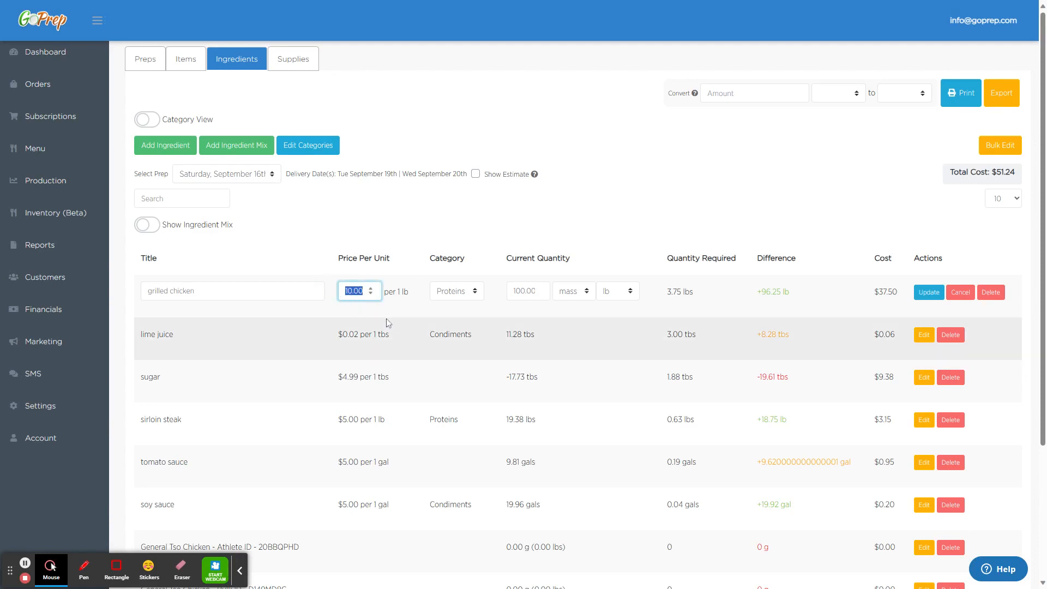
pyautogui.moveTo(214, 292); pyautogui.dragTo(146, 291)
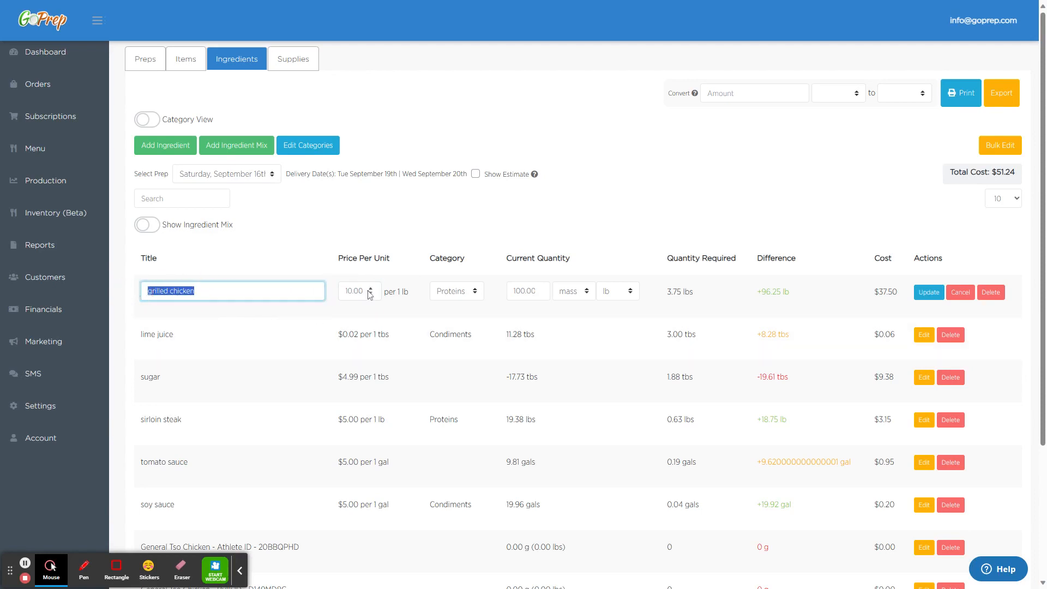
pyautogui.moveTo(366, 292); pyautogui.dragTo(340, 291)
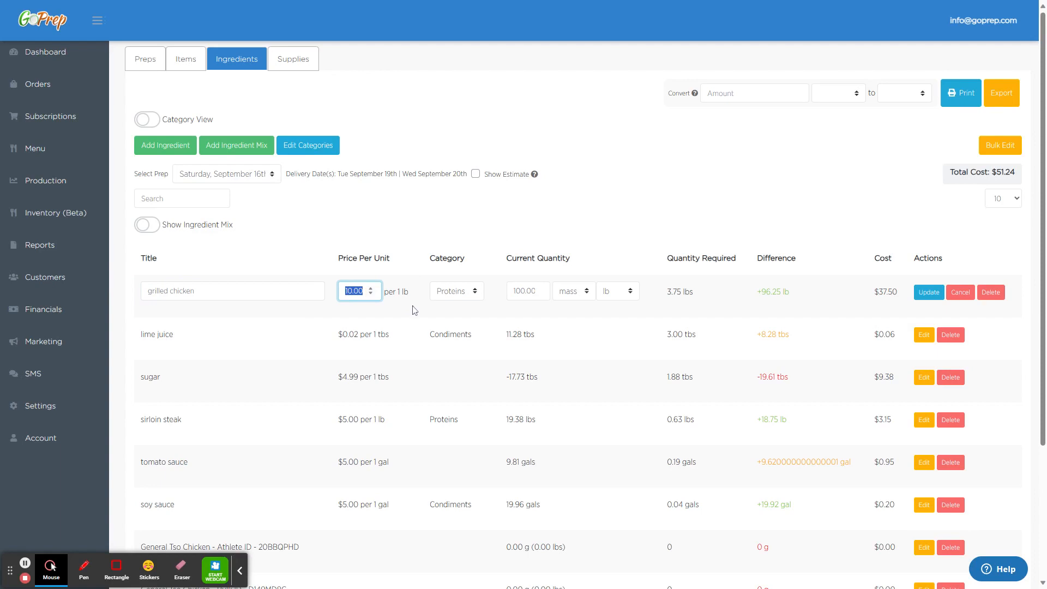
pyautogui.click(492, 299)
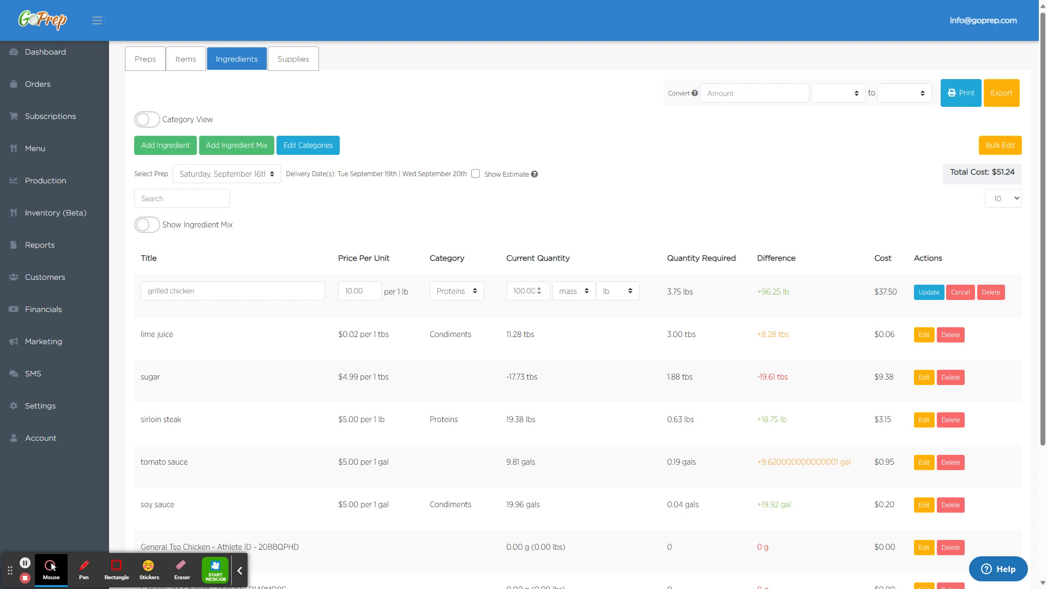
pyautogui.doubleClick(518, 292)
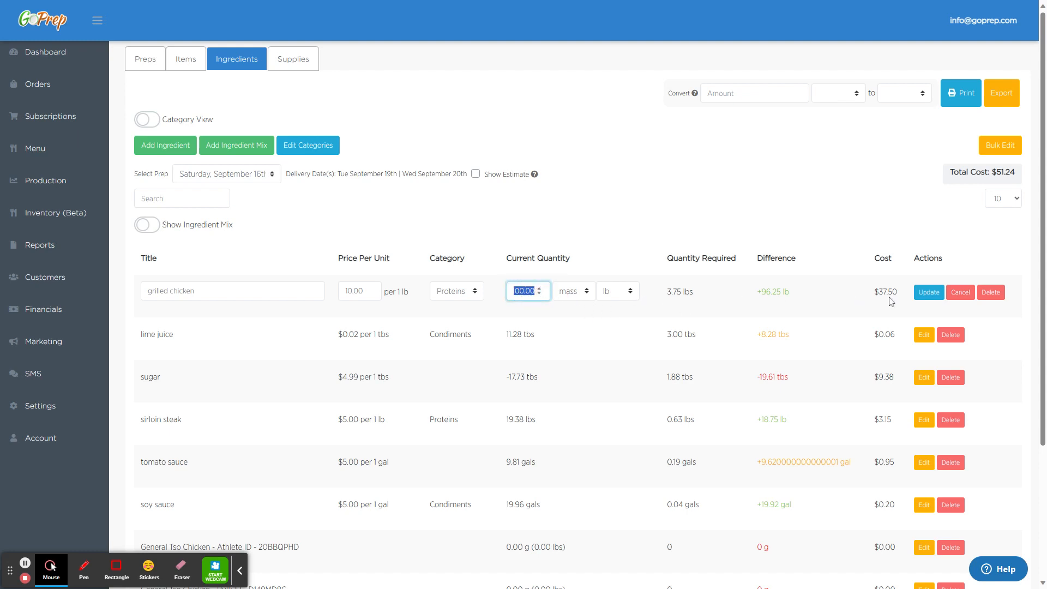
pyautogui.click(929, 292)
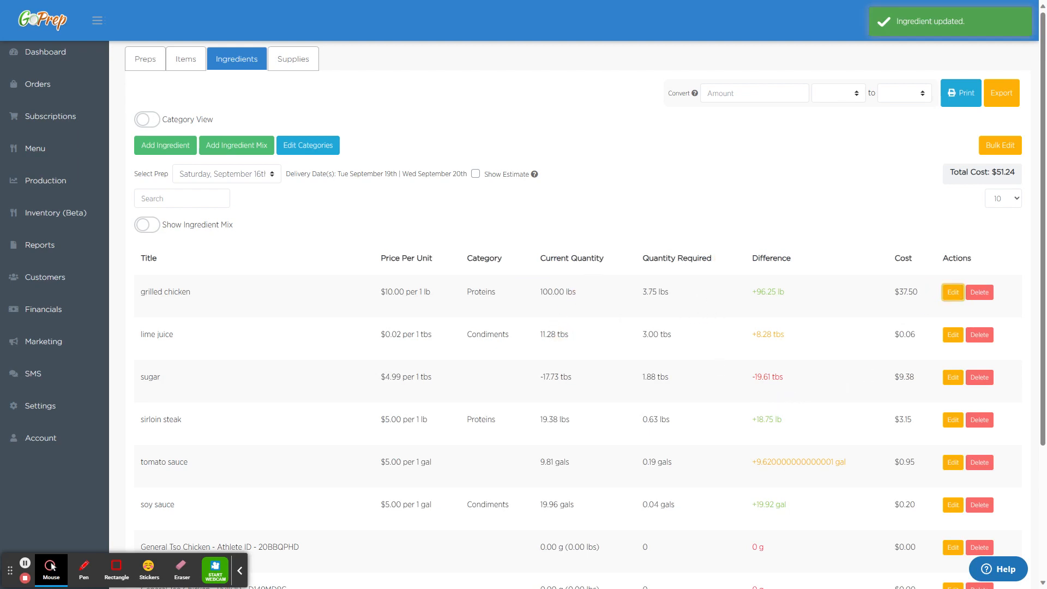
# Examine the required quantity, difference and cost of grilled chicken, and the difference for the sugar ingredient.
pyautogui.click(642, 295)
pyautogui.moveTo(641, 295); pyautogui.dragTo(676, 293)
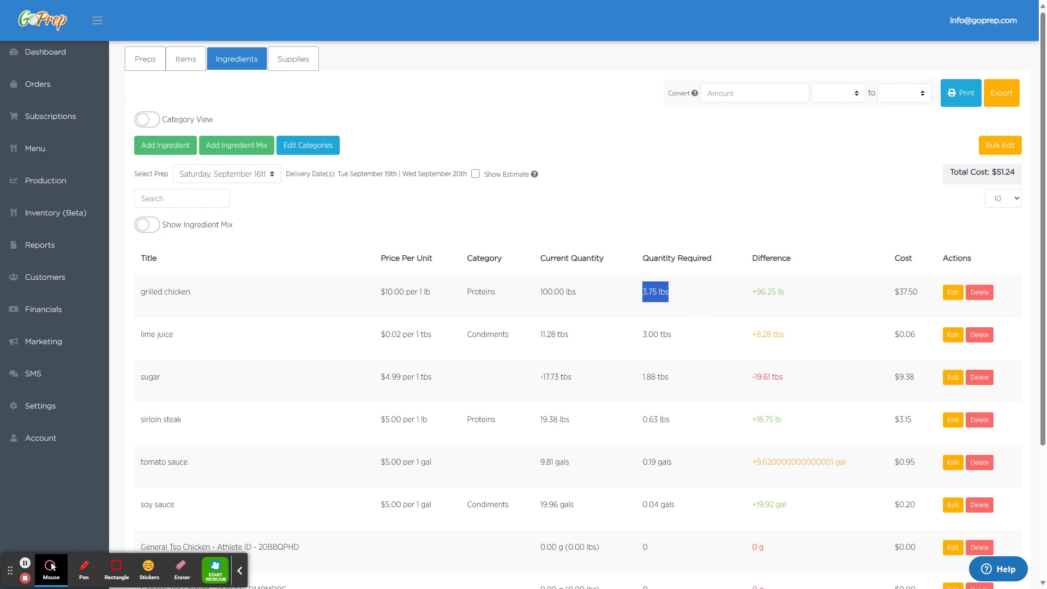
pyautogui.moveTo(752, 295); pyautogui.dragTo(783, 292)
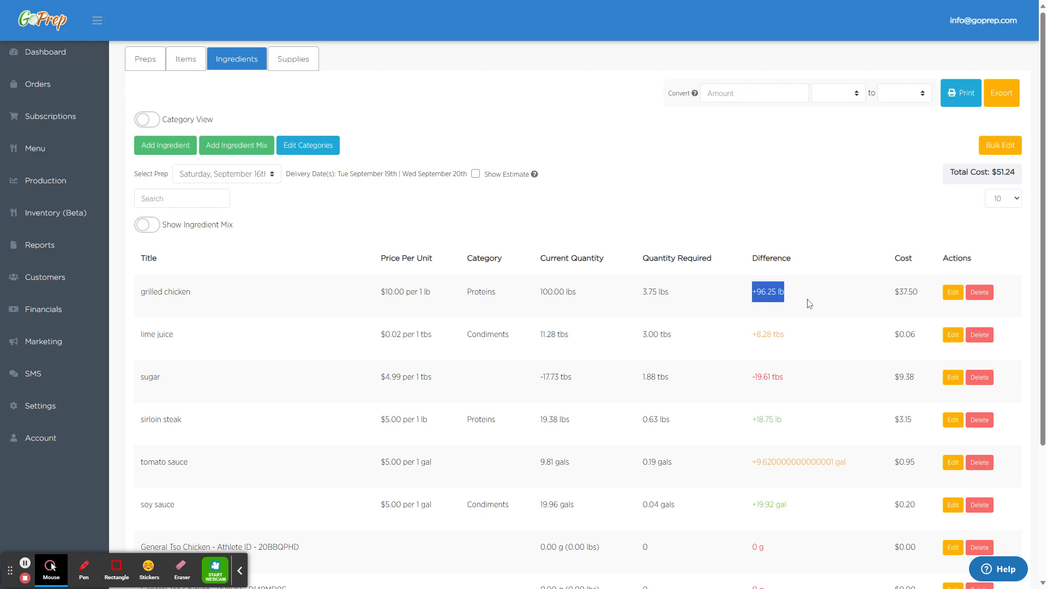
pyautogui.moveTo(918, 292); pyautogui.dragTo(893, 295)
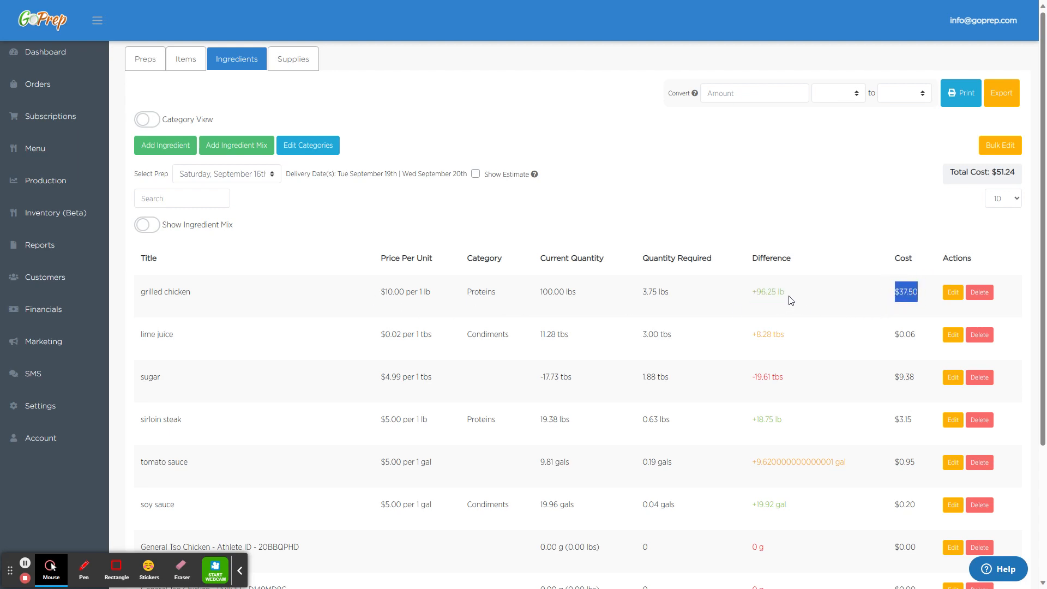
pyautogui.moveTo(790, 300); pyautogui.dragTo(751, 294)
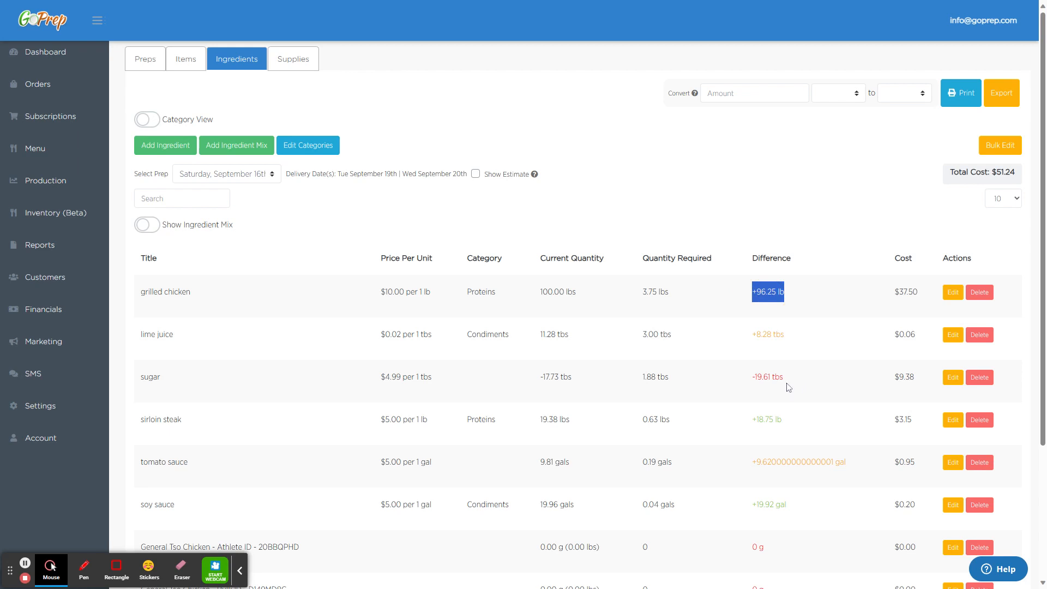
pyautogui.moveTo(791, 384); pyautogui.dragTo(754, 388)
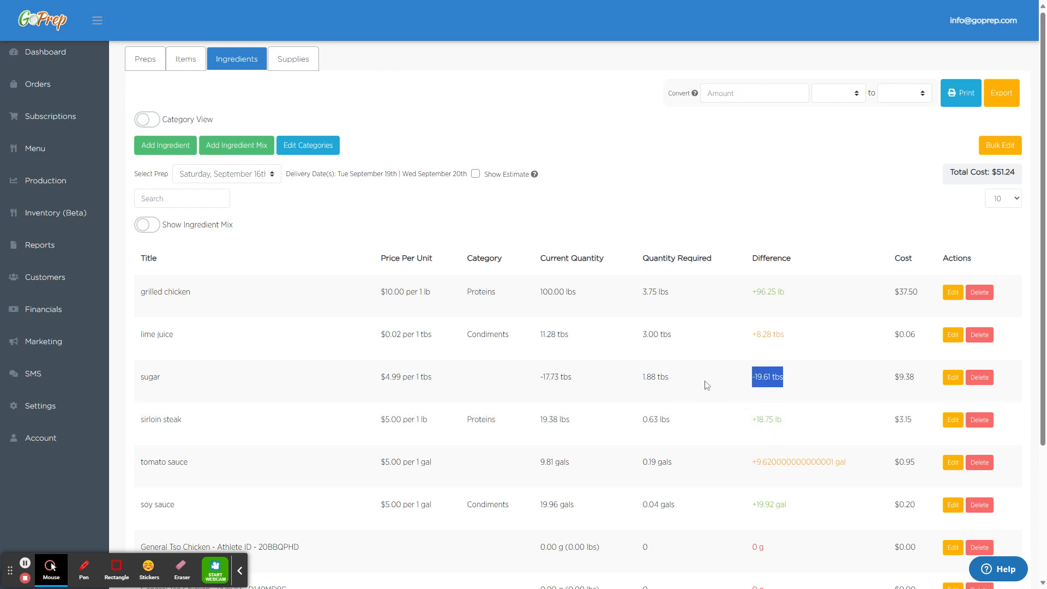
pyautogui.click(818, 379)
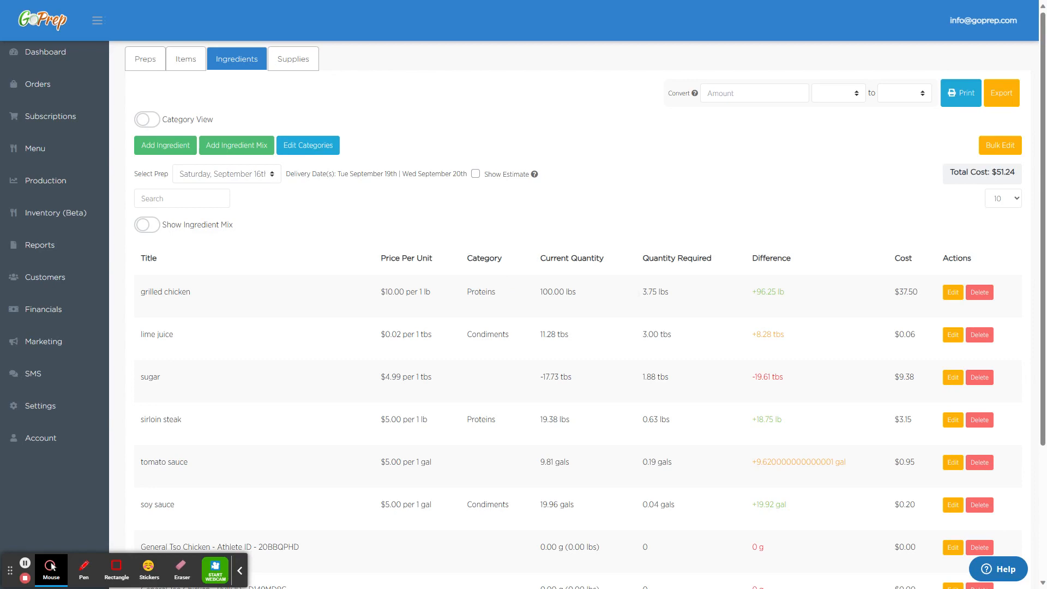
# Show the ingredients grouped by category and examine the Proteins and Condiments groups.
pyautogui.click(147, 121)
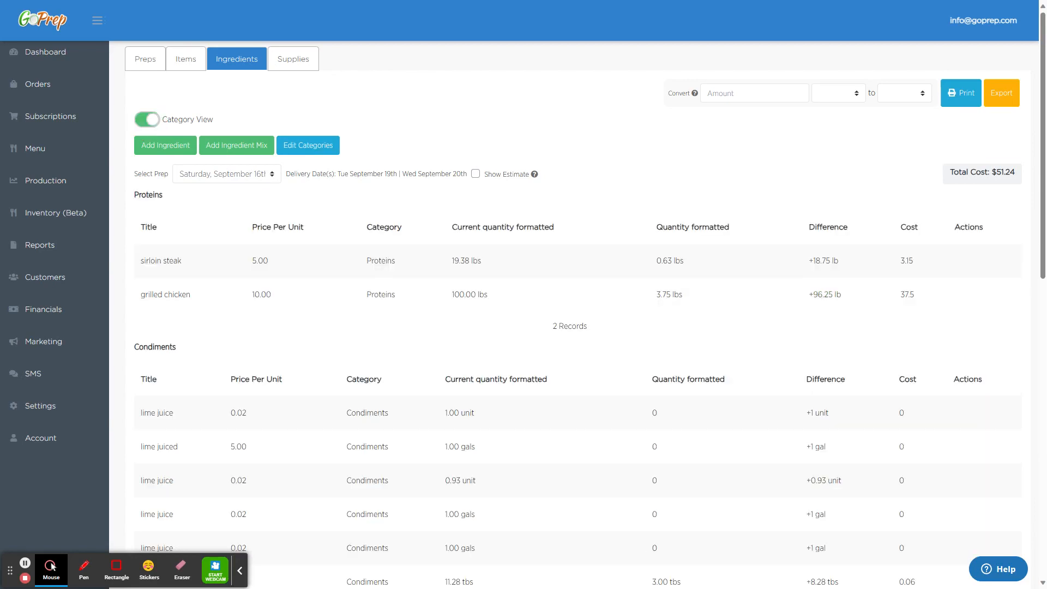
pyautogui.click(166, 198)
pyautogui.moveTo(166, 201); pyautogui.dragTo(134, 195)
pyautogui.moveTo(187, 347); pyautogui.dragTo(122, 352)
pyautogui.click(238, 105)
# View the list of ingredient categories, close it, and return to the ungrouped ingredient list.
pyautogui.click(313, 151)
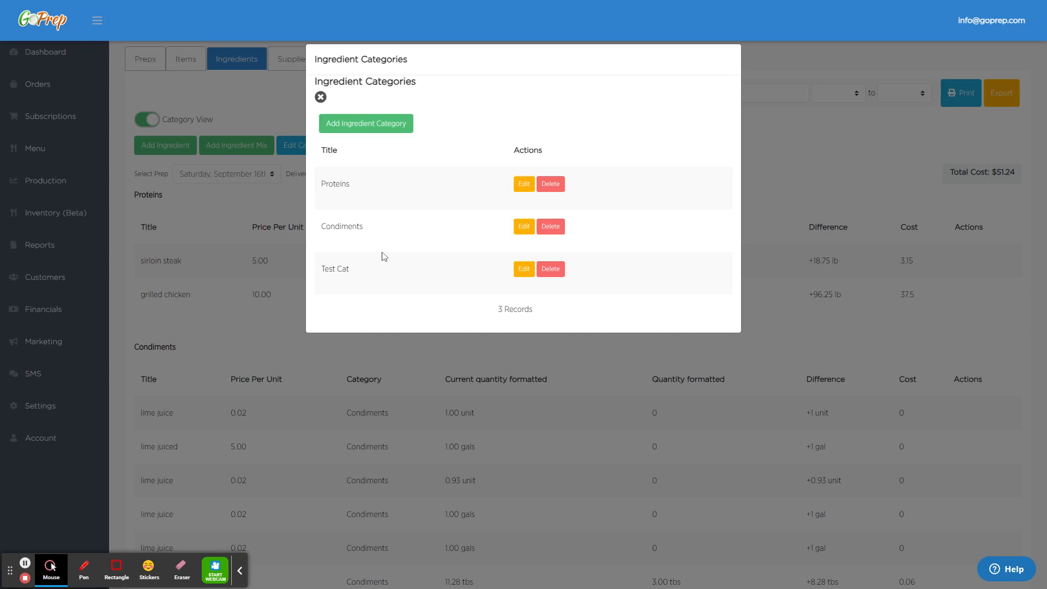
pyautogui.click(322, 97)
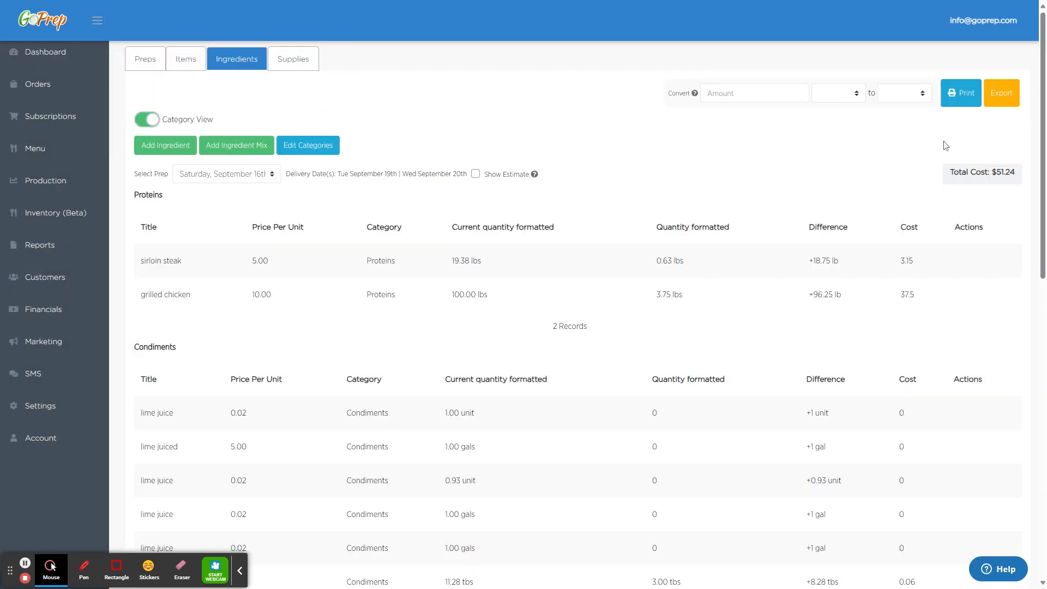
pyautogui.click(148, 120)
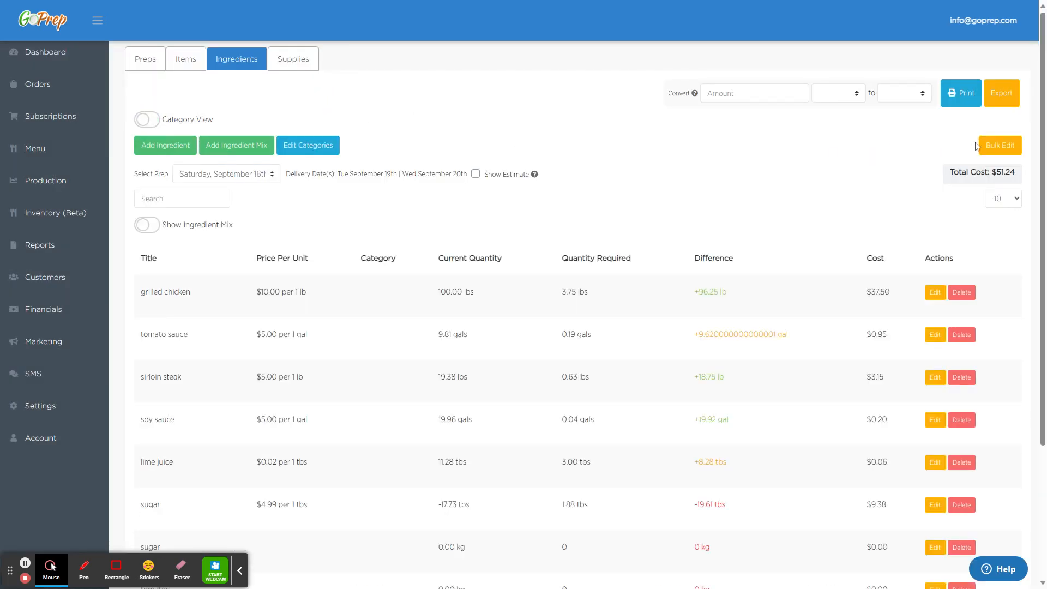
# Assign the grilled chicken ingredient to the Proteins category and save the row.
pyautogui.click(934, 293)
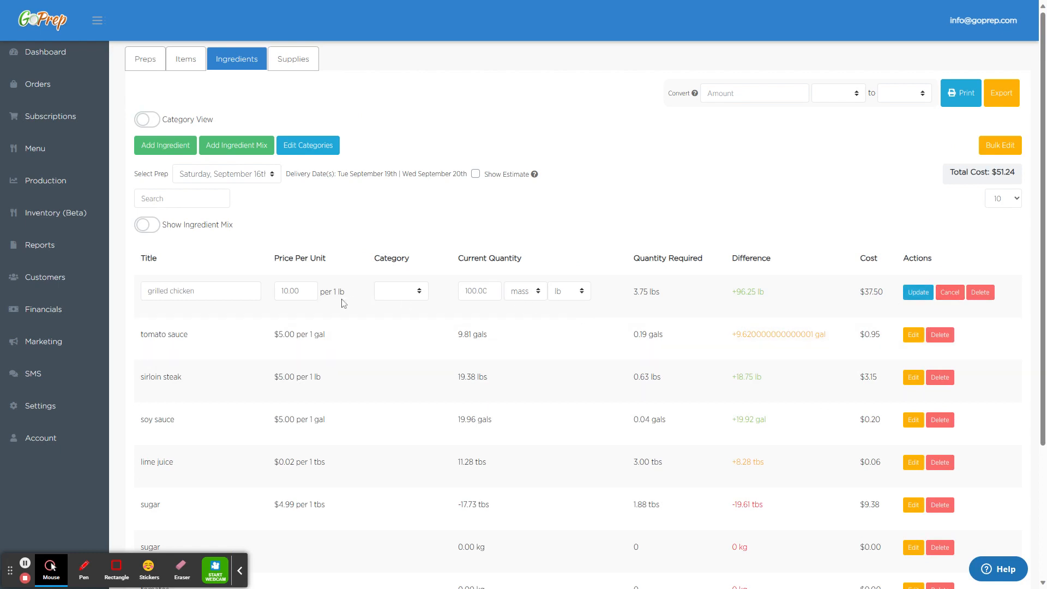
pyautogui.click(417, 292)
pyautogui.click(417, 323)
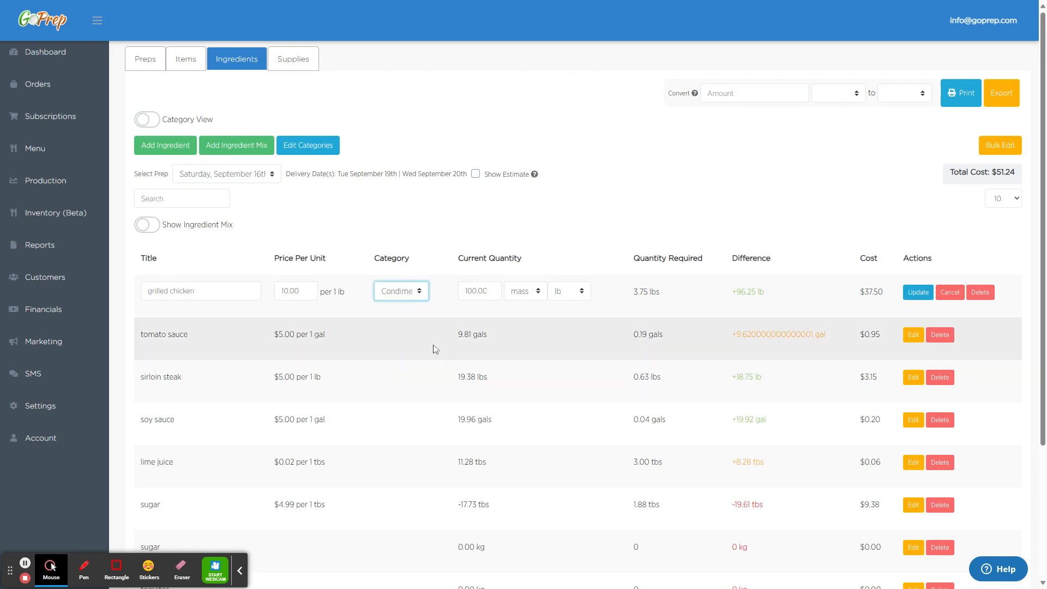
pyautogui.click(418, 292)
pyautogui.click(416, 306)
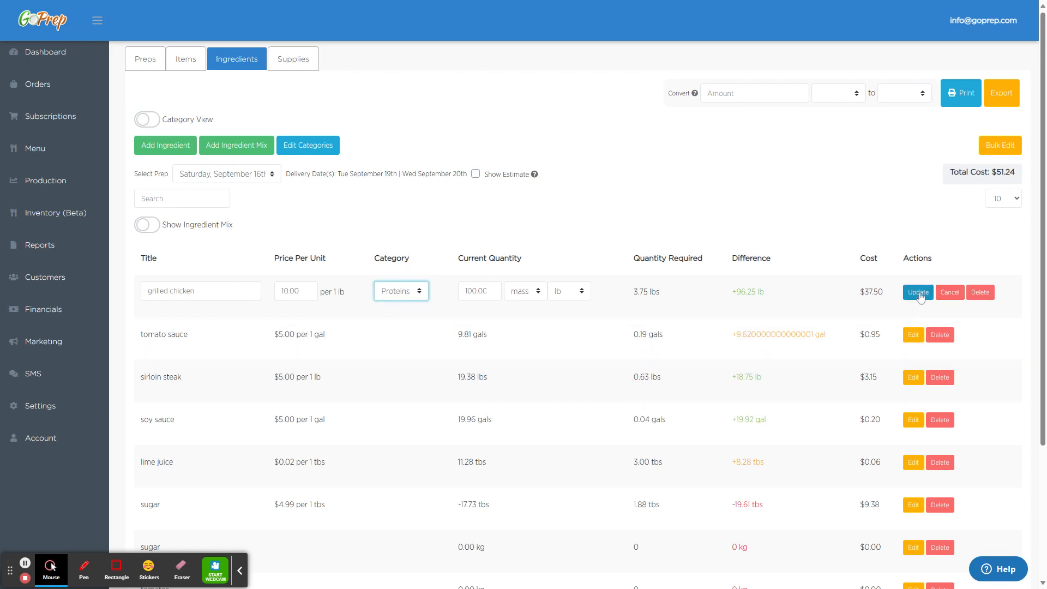
pyautogui.click(919, 292)
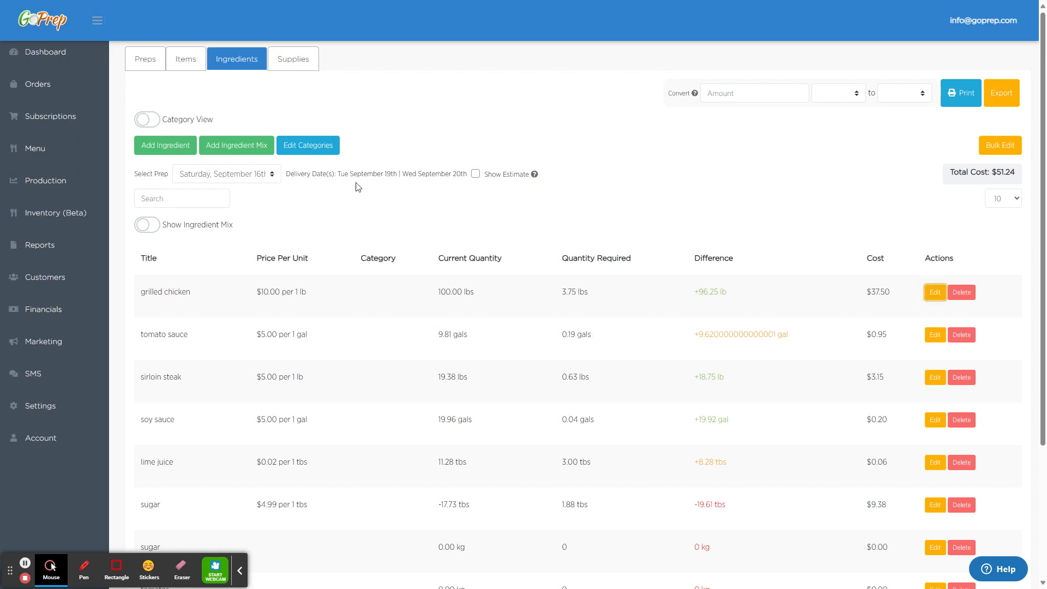
# View the form for adding a new ingredient from the food database and close it without adding anything.
pyautogui.click(168, 148)
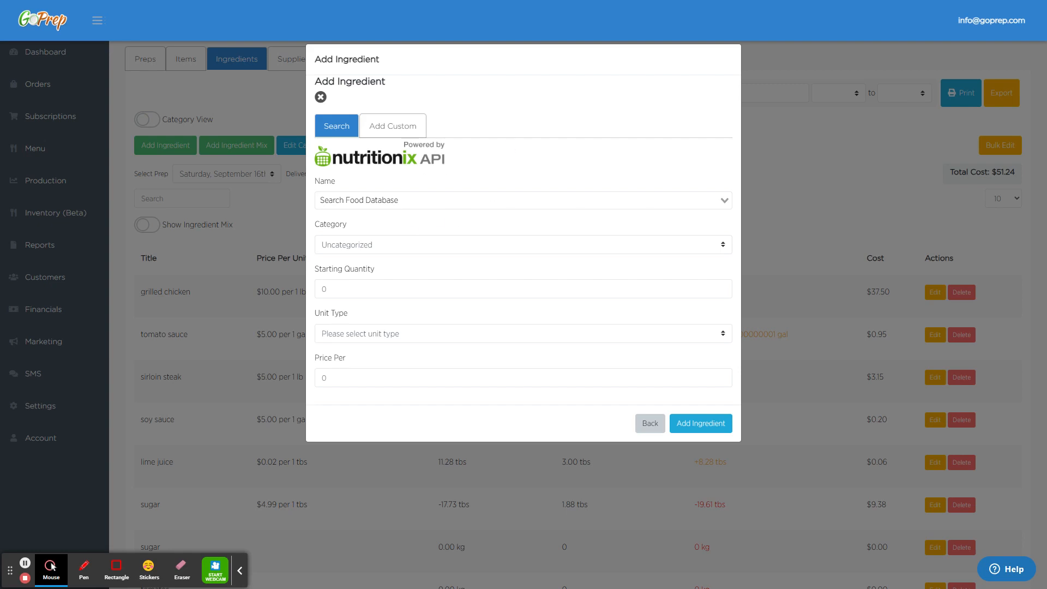
pyautogui.click(646, 425)
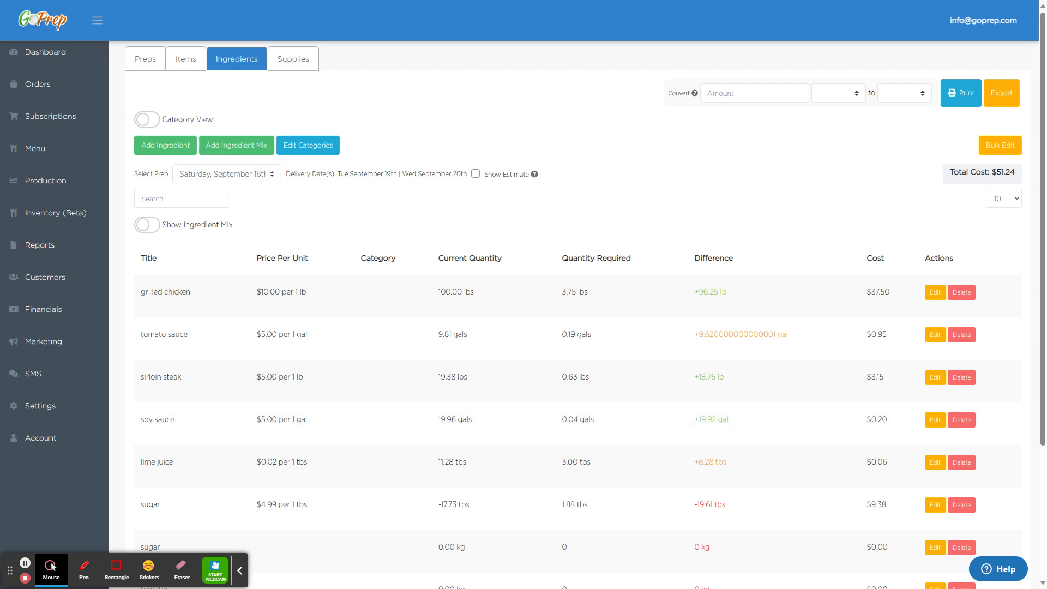
pyautogui.click(234, 146)
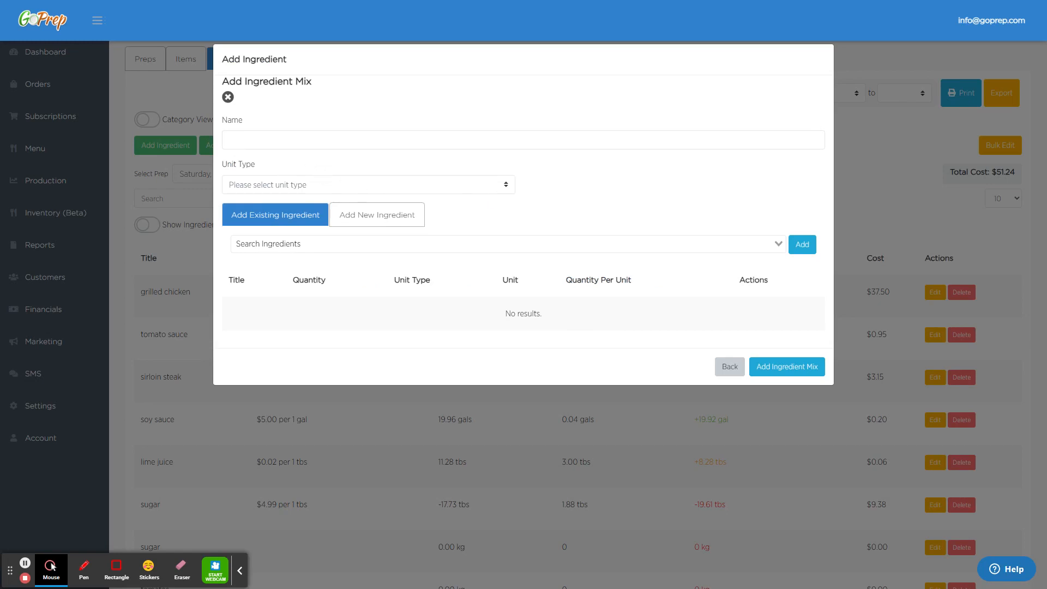
pyautogui.click(285, 139)
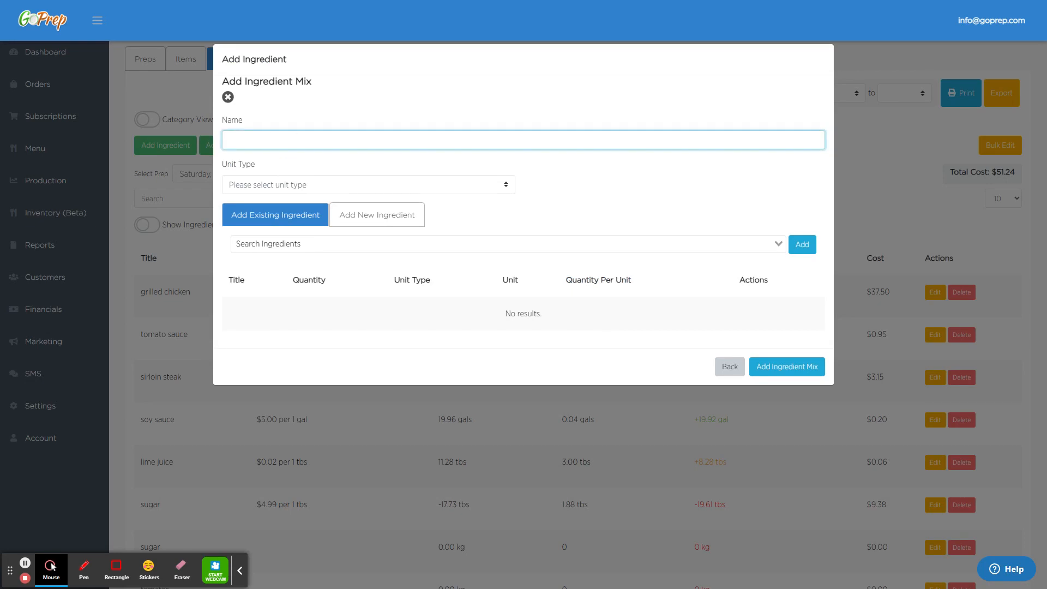
pyautogui.write('Secret Sauce')
pyautogui.click(730, 367)
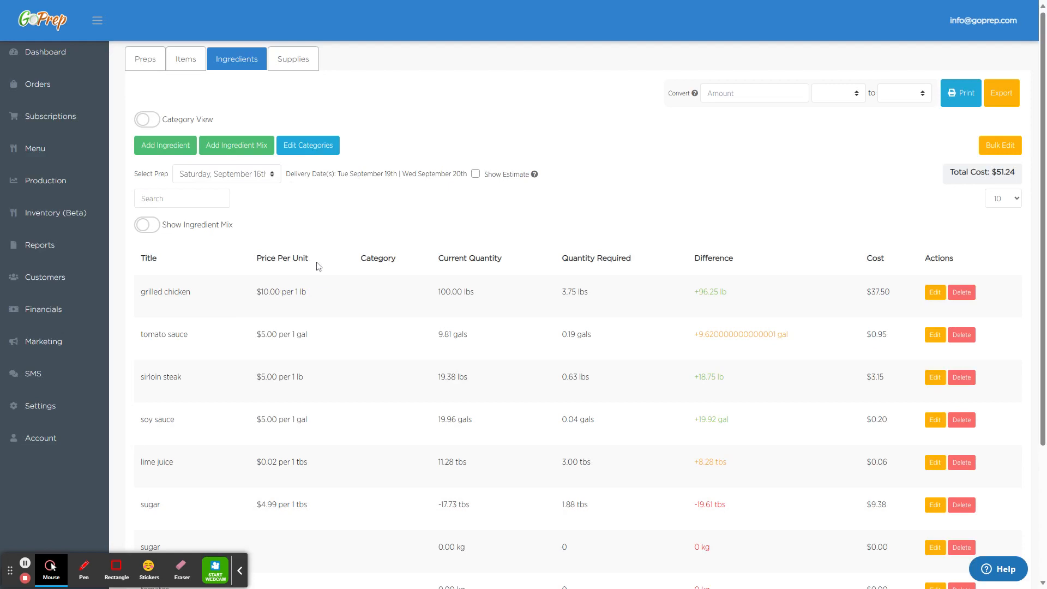
# Show the ingredient mixes, open the Secret Sauce mix for editing, and review its tomato sauce and sugar entries.
pyautogui.click(156, 229)
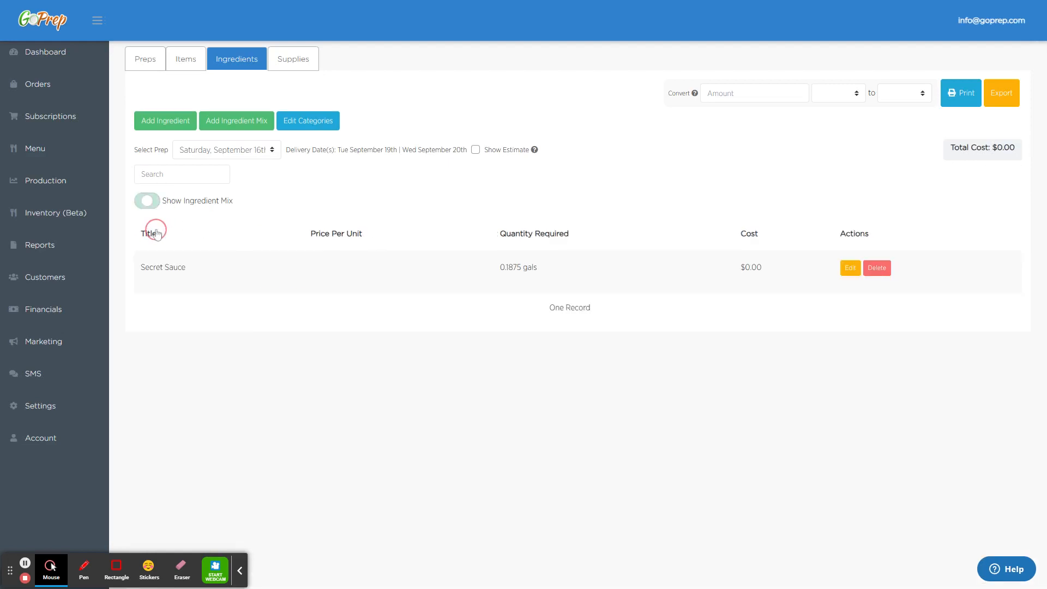
pyautogui.moveTo(187, 269); pyautogui.dragTo(133, 271)
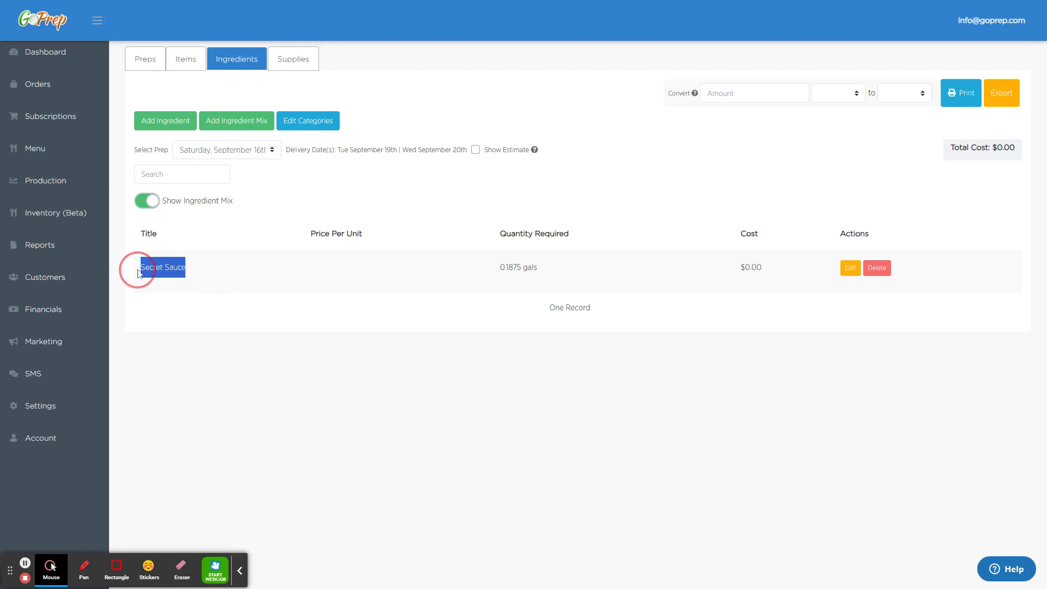
pyautogui.click(742, 430)
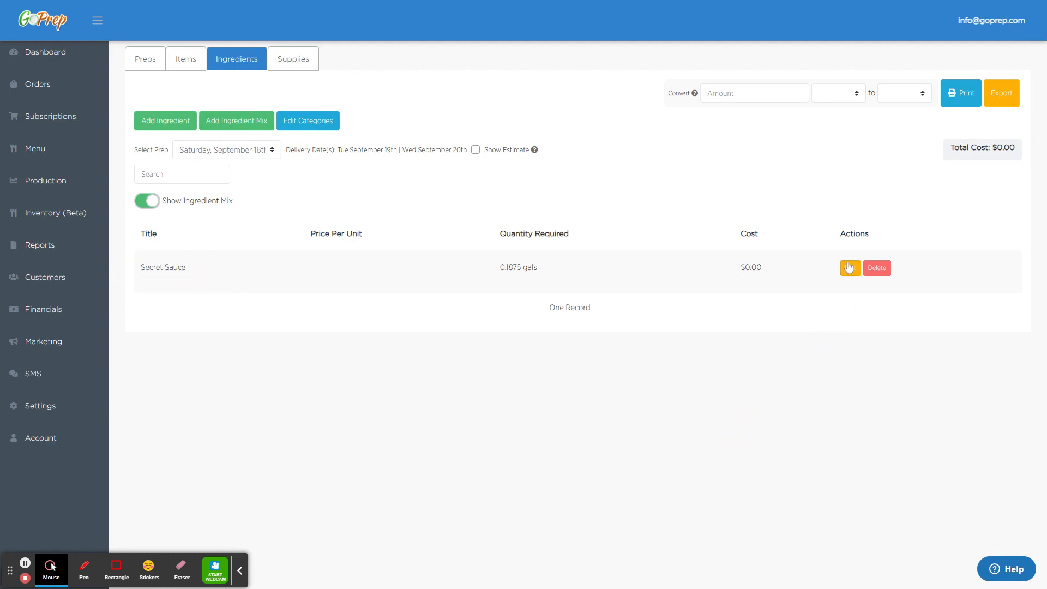
pyautogui.click(851, 269)
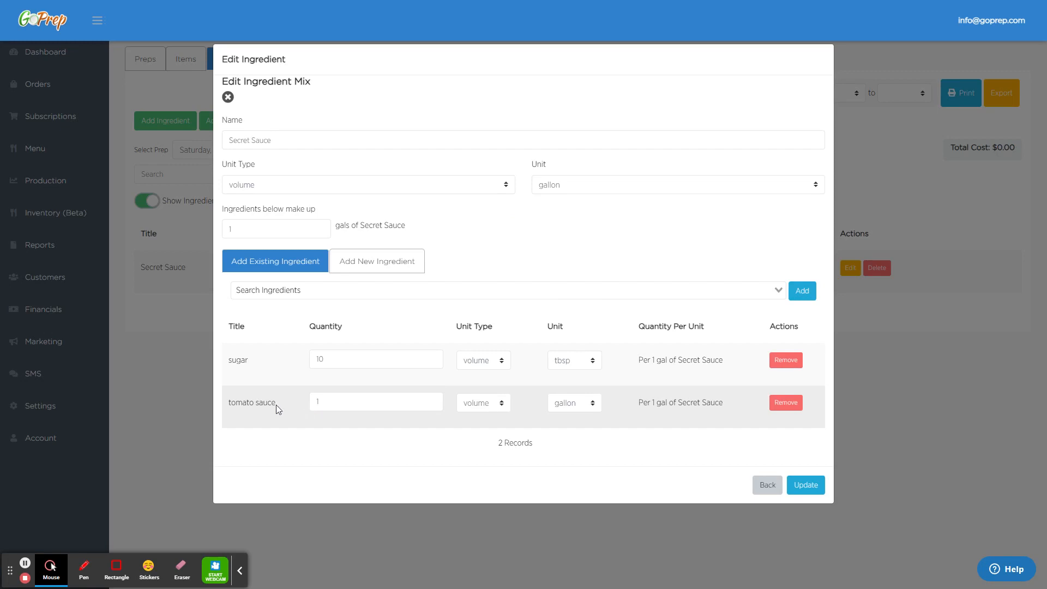
pyautogui.moveTo(276, 404); pyautogui.dragTo(221, 403)
pyautogui.moveTo(253, 361); pyautogui.dragTo(229, 371)
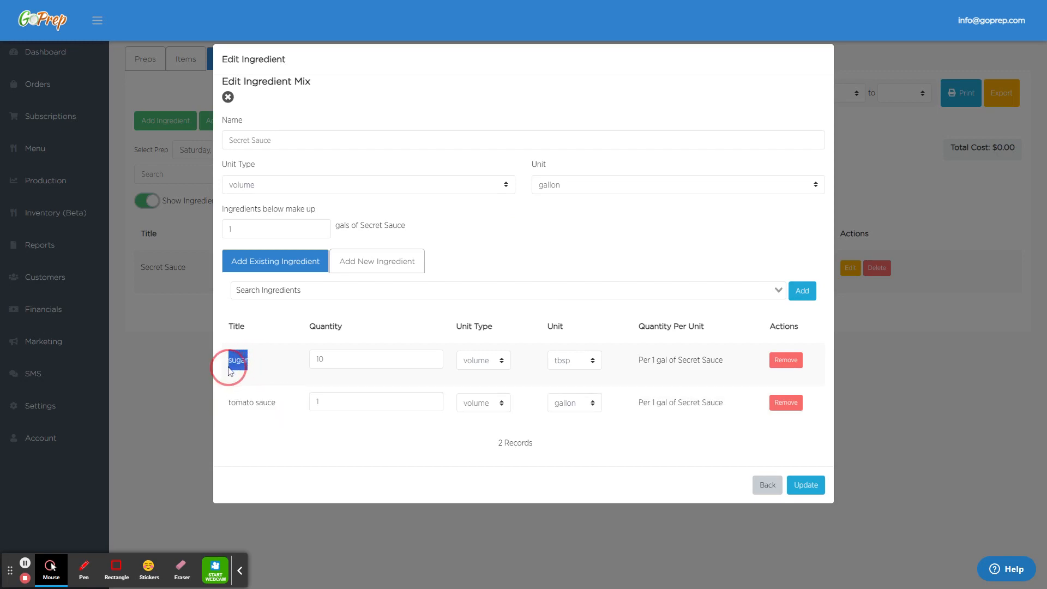
pyautogui.click(305, 442)
# Find garlic among the existing ingredients and add it to the Secret Sauce mix.
pyautogui.click(295, 290)
pyautogui.write('garl')
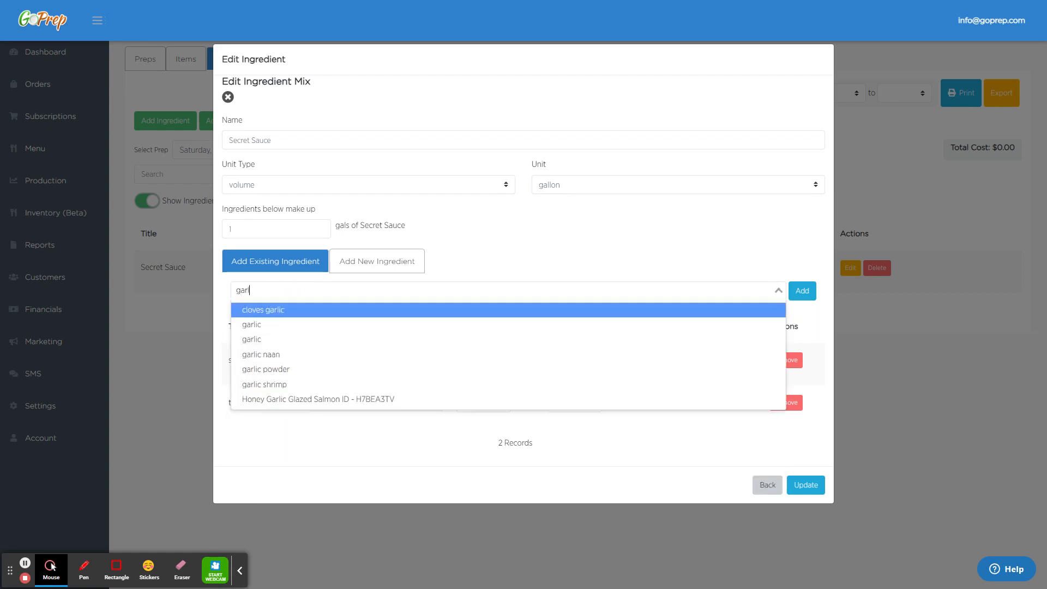
pyautogui.write('ic')
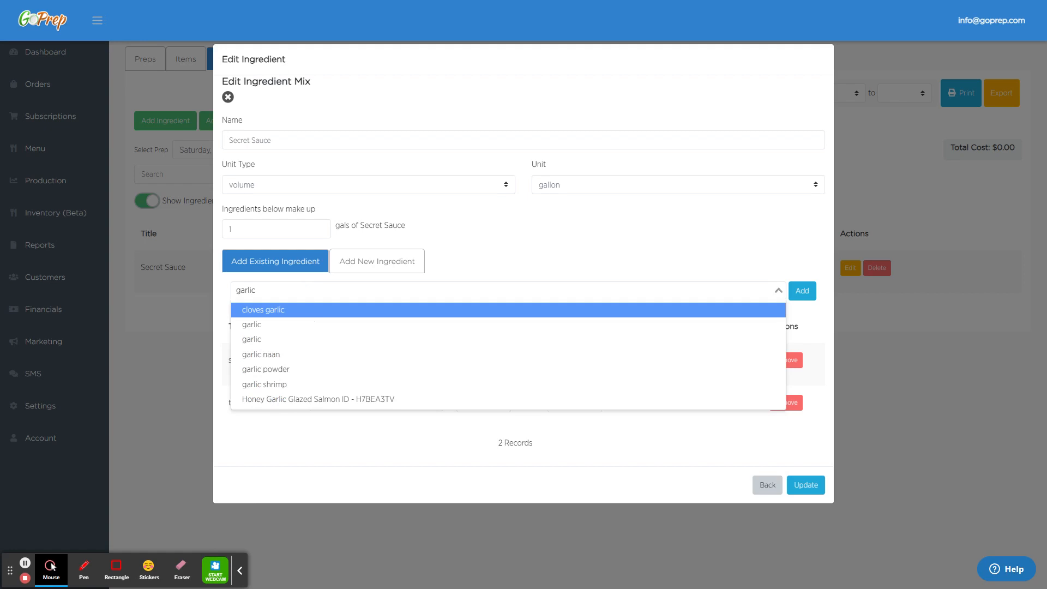
pyautogui.click(284, 329)
pyautogui.click(800, 290)
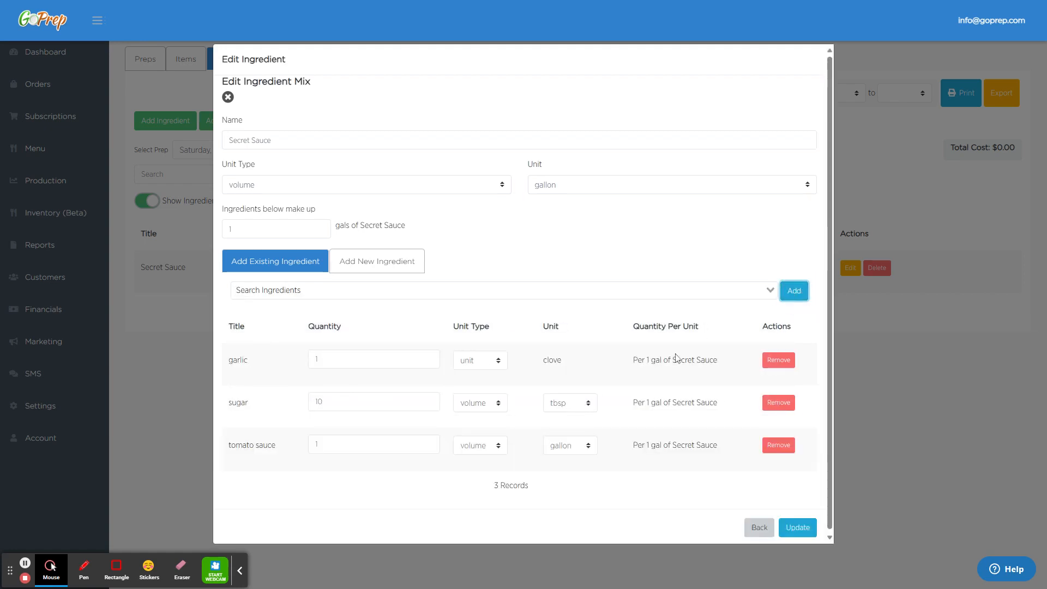
# Set the garlic in the mix to 2 oz with the mass unit type and save the updated mix.
pyautogui.click(492, 365)
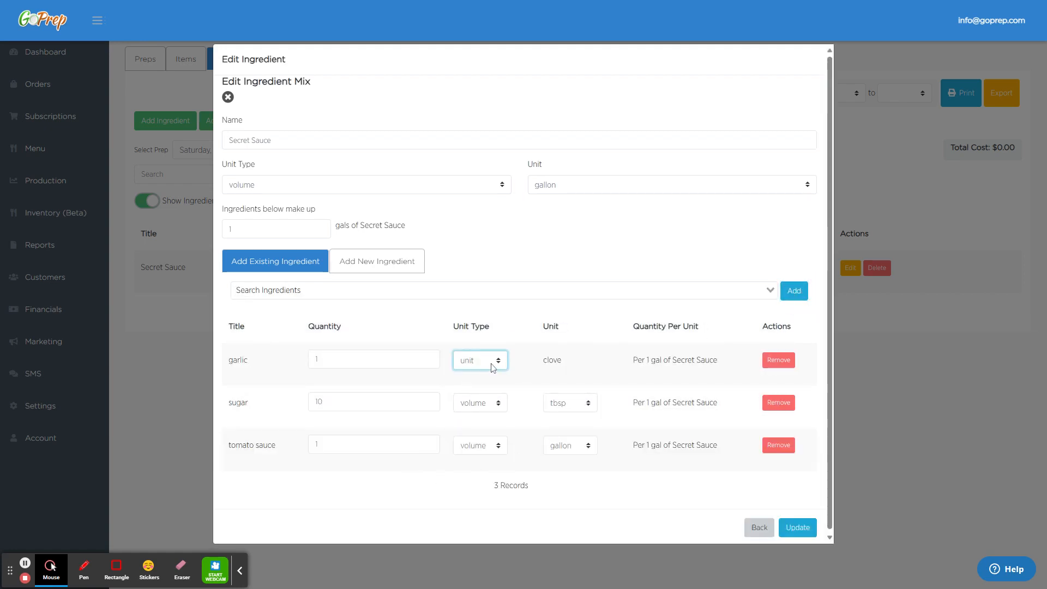
pyautogui.click(494, 377)
pyautogui.click(577, 362)
pyautogui.click(570, 400)
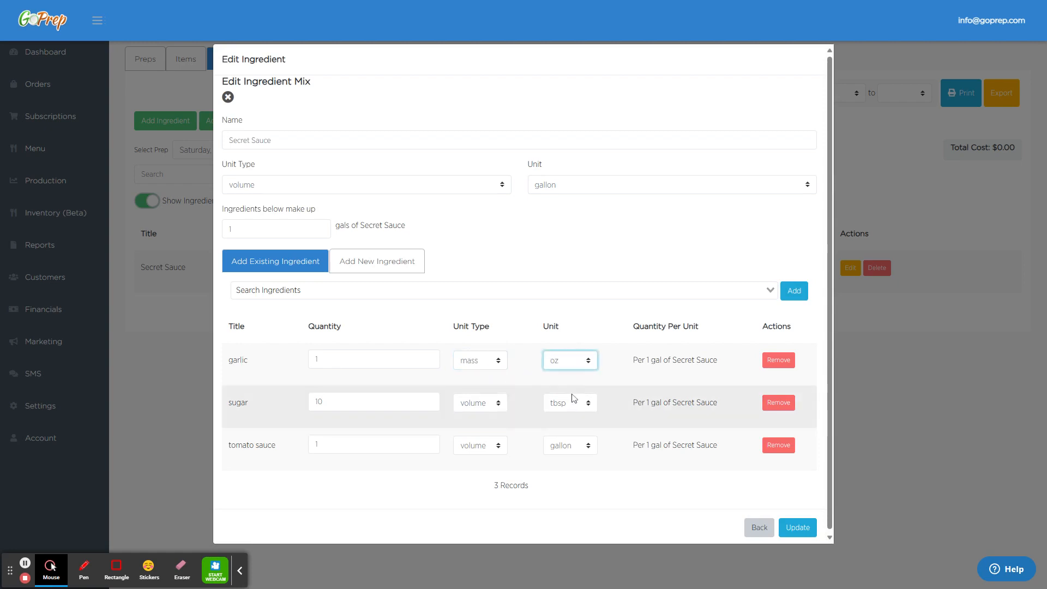
pyautogui.click(337, 361)
pyautogui.press('BackSpace')
pyautogui.write('2')
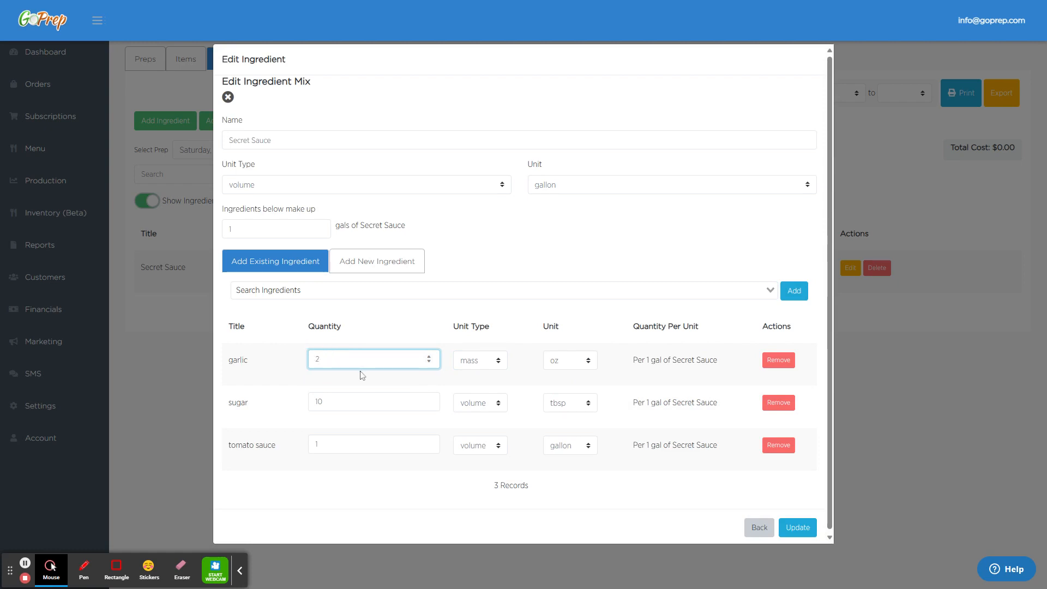
pyautogui.click(798, 528)
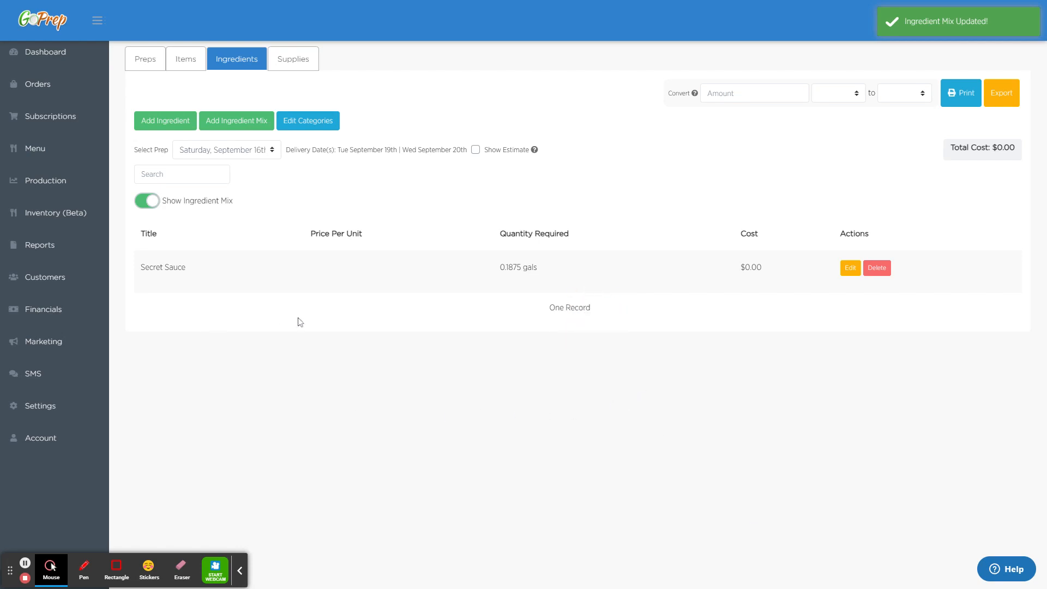
# Reopen the Secret Sauce mix, review its tomato sauce, sugar and garlic entries, and close it without editing.
pyautogui.click(848, 270)
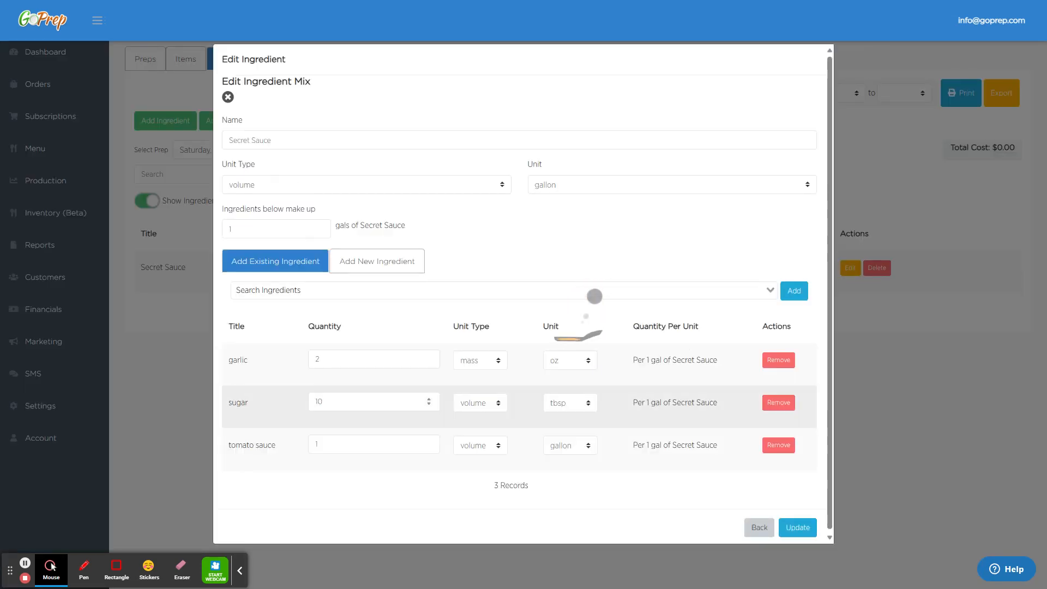
pyautogui.moveTo(287, 444); pyautogui.dragTo(223, 444)
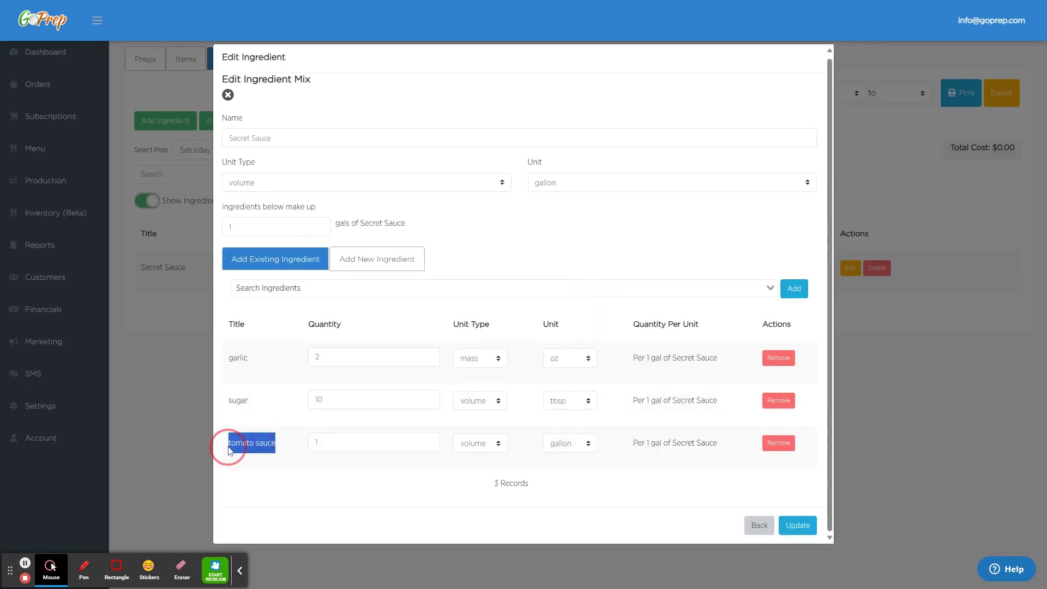
pyautogui.moveTo(258, 402); pyautogui.dragTo(218, 398)
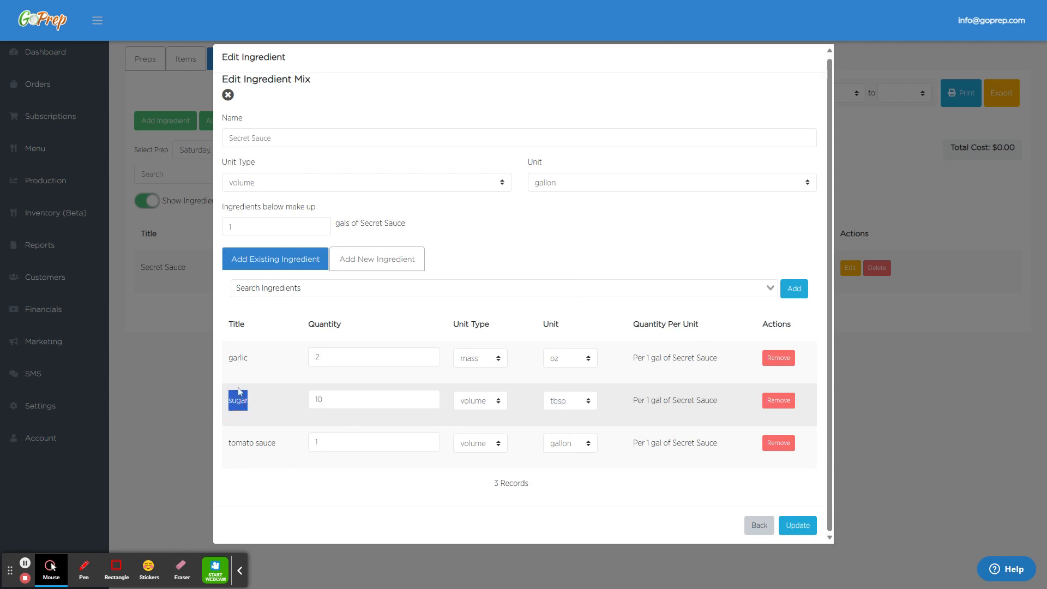
pyautogui.moveTo(256, 361); pyautogui.dragTo(226, 363)
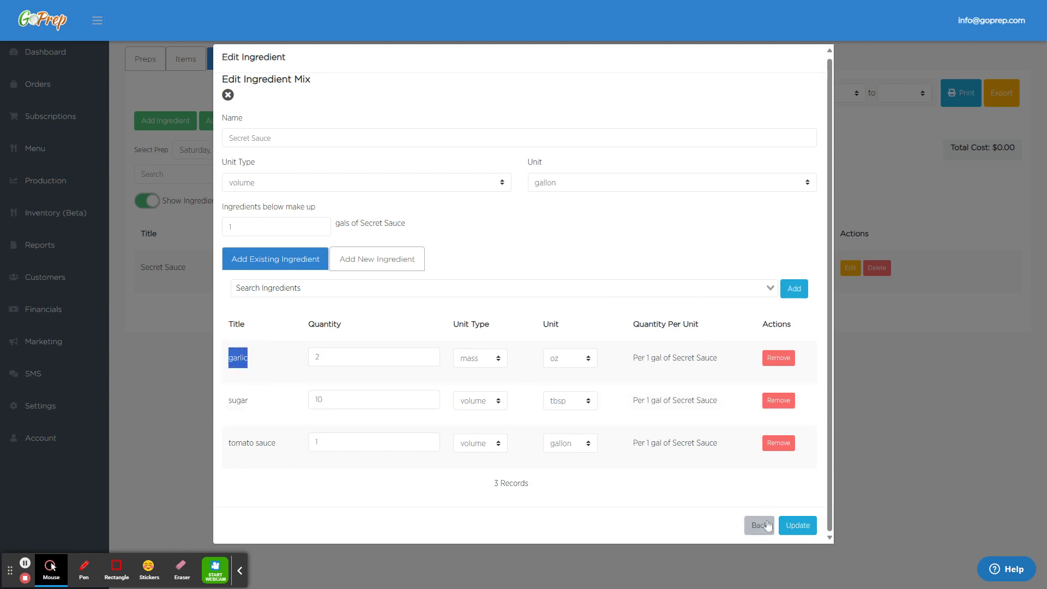
pyautogui.click(762, 526)
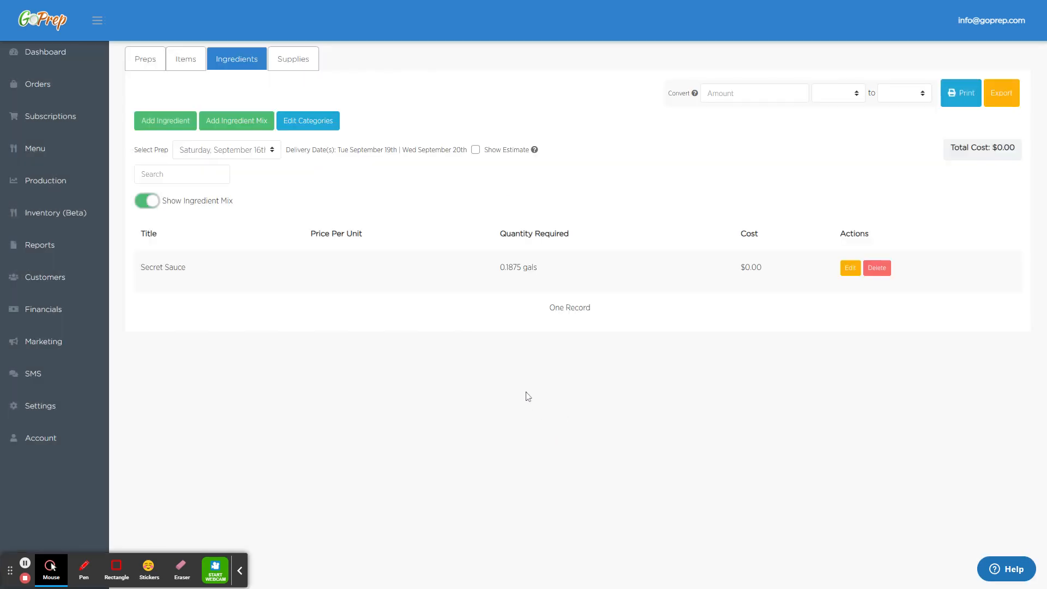
# Search the menu for "test" and open the details of Test Item.
pyautogui.click(36, 154)
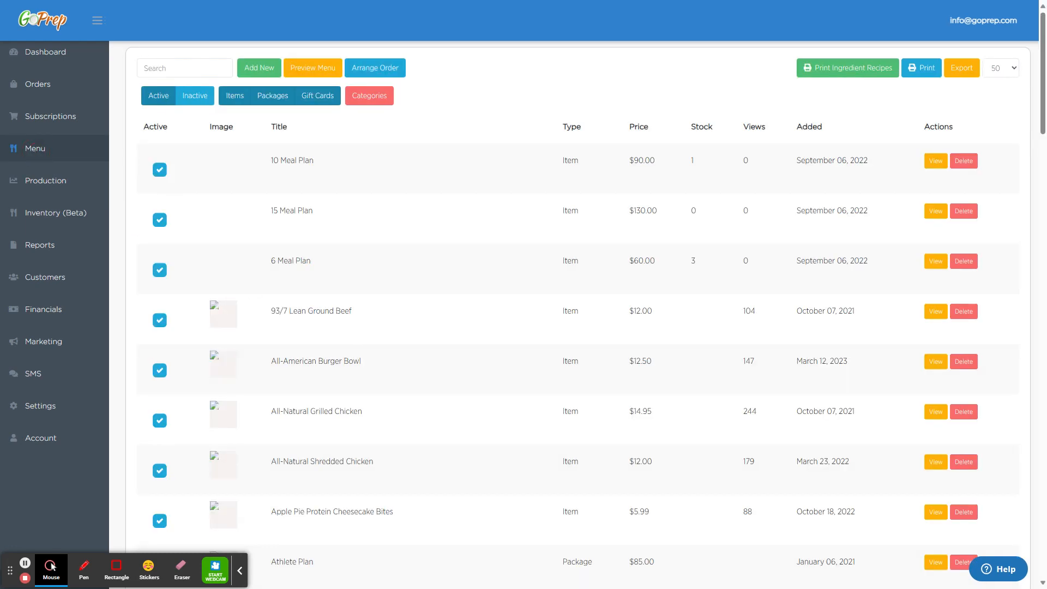
pyautogui.click(184, 68)
pyautogui.write('rwar')
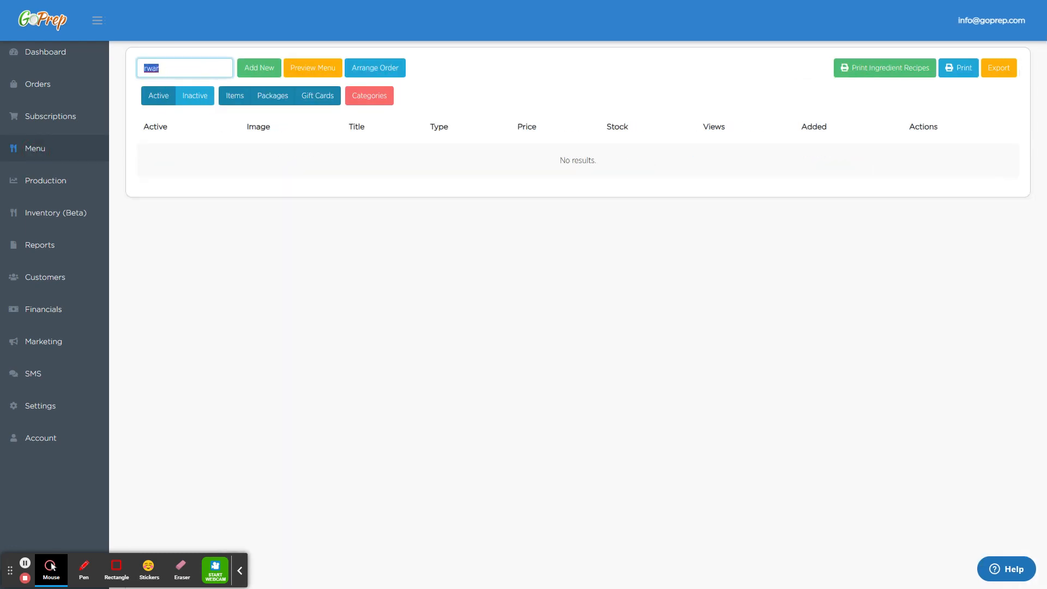
pyautogui.press('BackSpace')
pyautogui.press('BackSpace')
pyautogui.press('BackSpace')
pyautogui.press('BackSpace')
pyautogui.write('test')
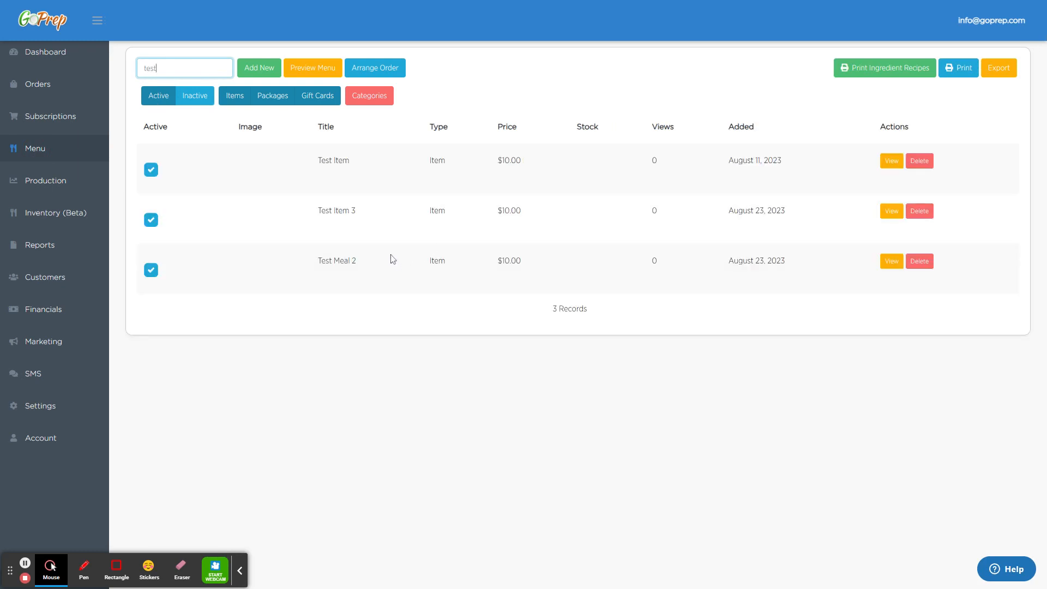
pyautogui.click(352, 169)
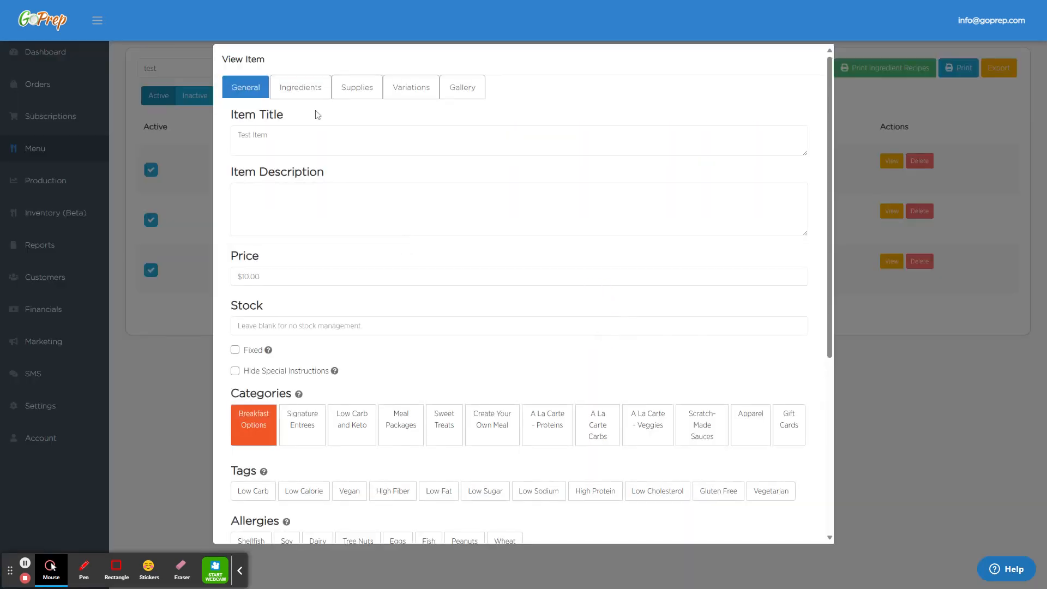
# Add the Secret Sauce ingredient mix to the ingredients of Test Item.
pyautogui.click(301, 90)
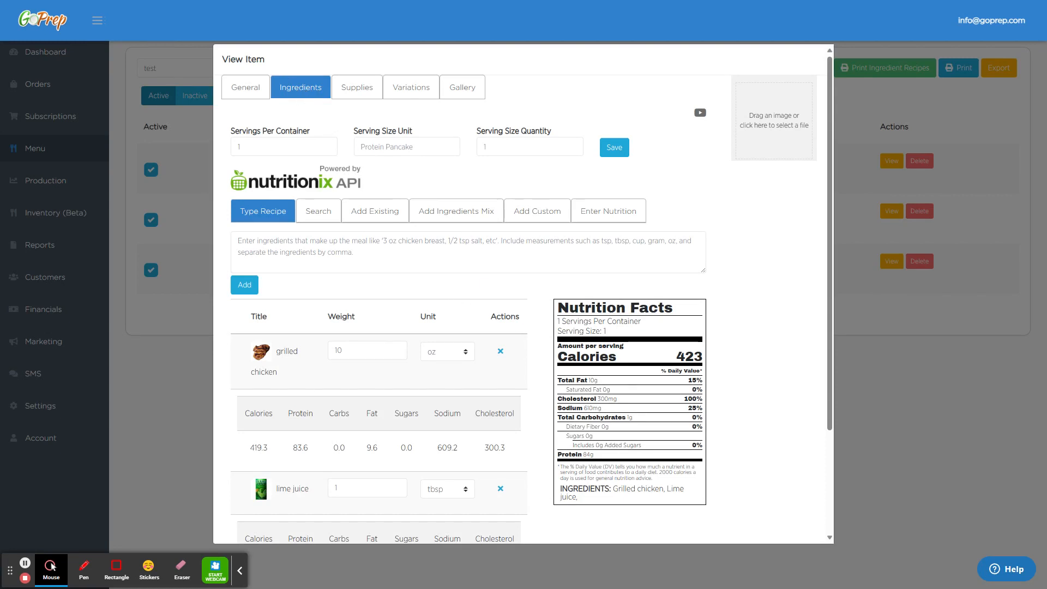
pyautogui.click(461, 221)
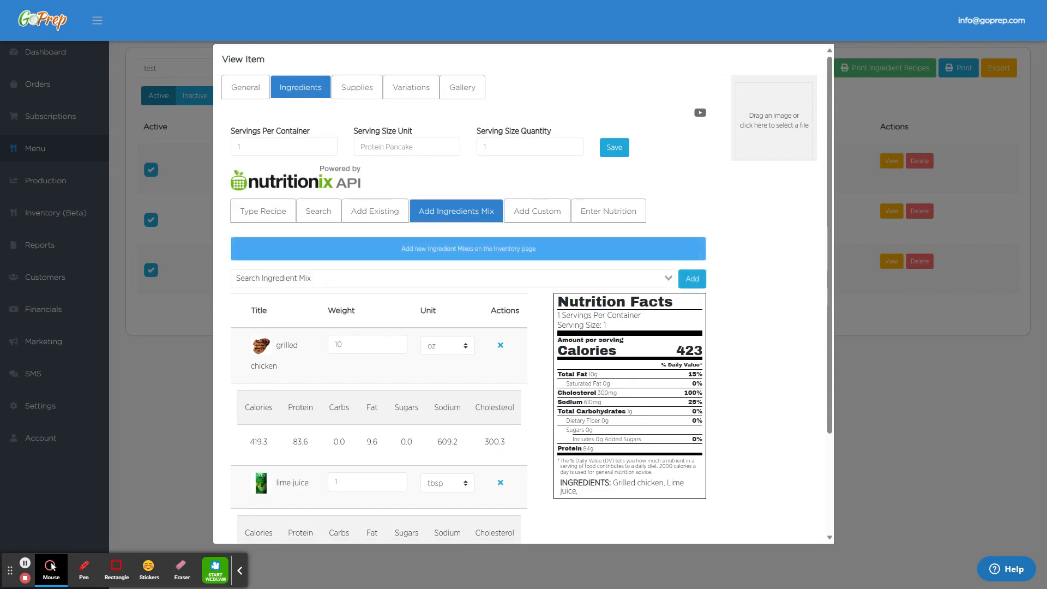
pyautogui.click(302, 278)
pyautogui.click(277, 304)
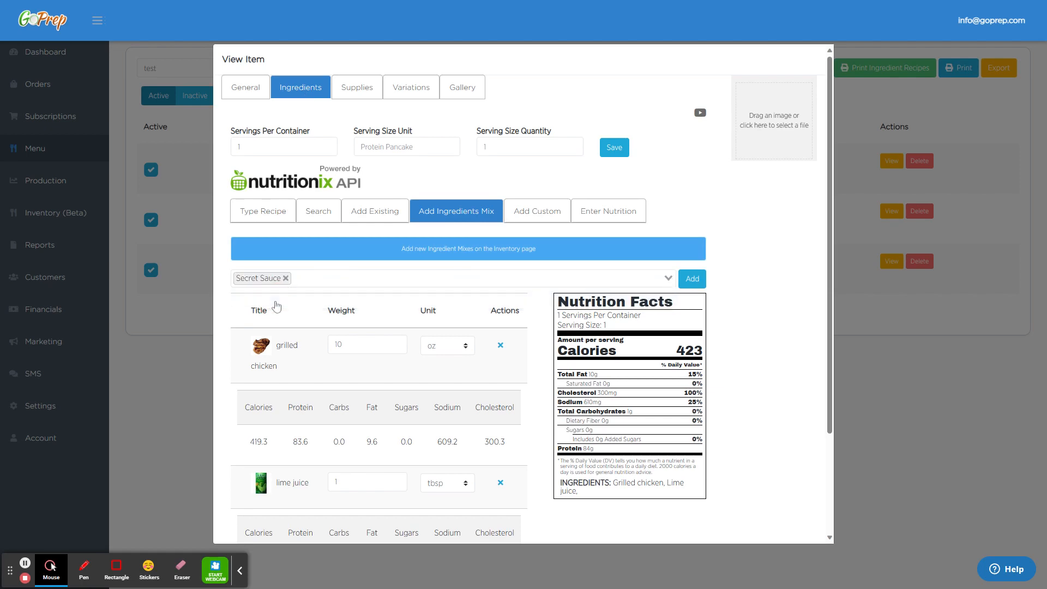
pyautogui.click(688, 280)
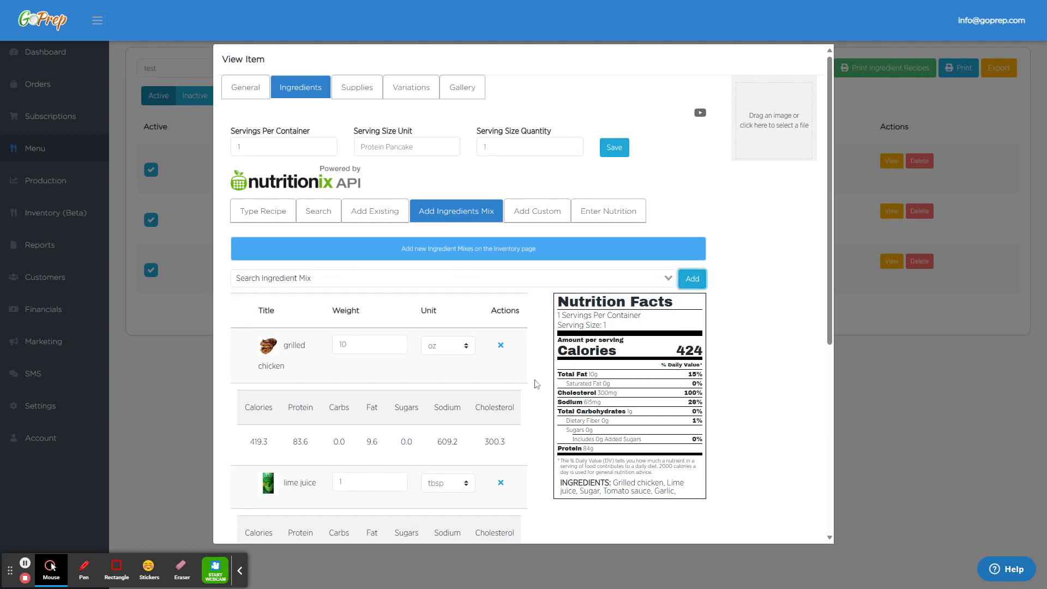
# Review the Secret Sauce breakdown in Test Item and set the mix's unit to fl. oz.
pyautogui.scroll(-5, 536, 383)
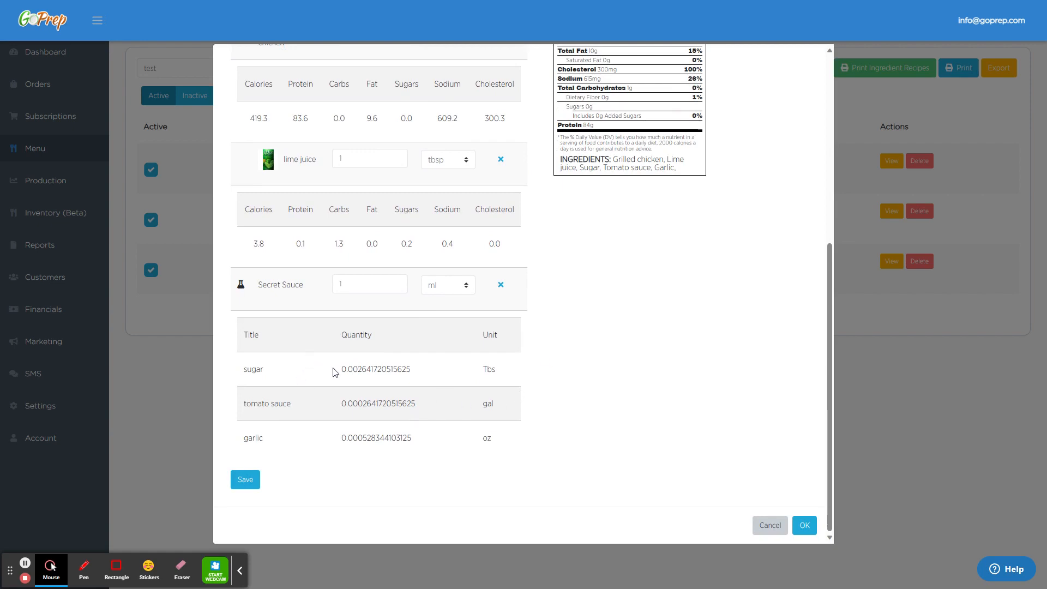
pyautogui.moveTo(340, 368); pyautogui.dragTo(432, 369)
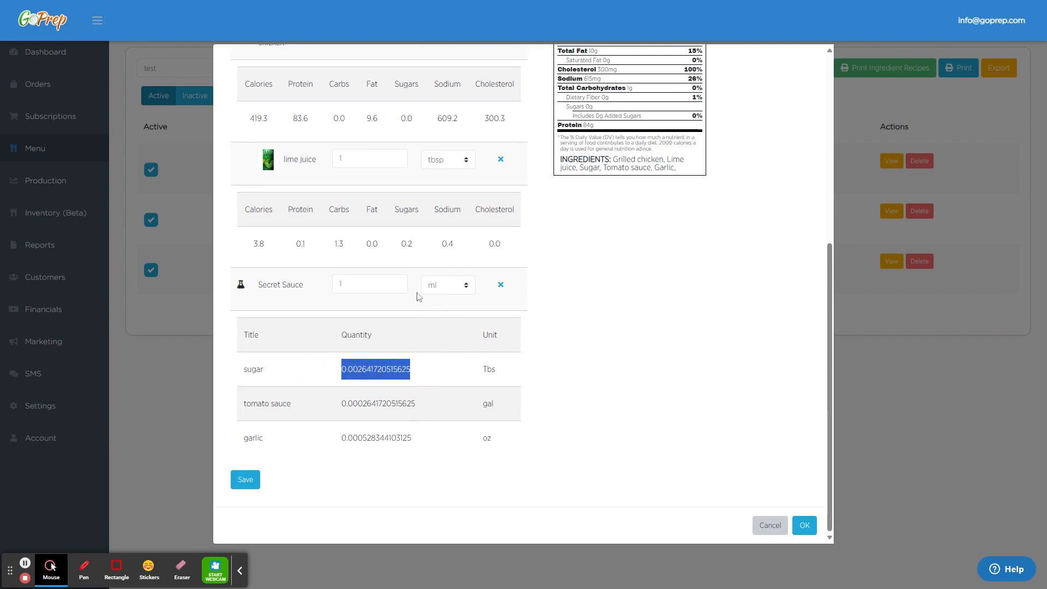
pyautogui.click(442, 289)
pyautogui.click(444, 339)
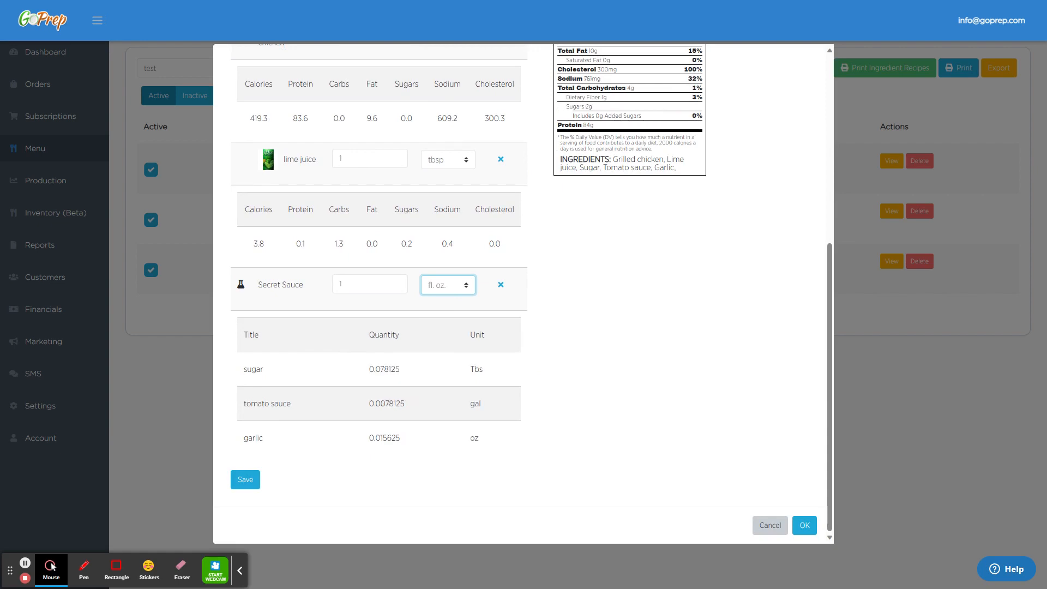
pyautogui.click(330, 289)
pyautogui.click(695, 386)
pyautogui.scroll(3, 684, 350)
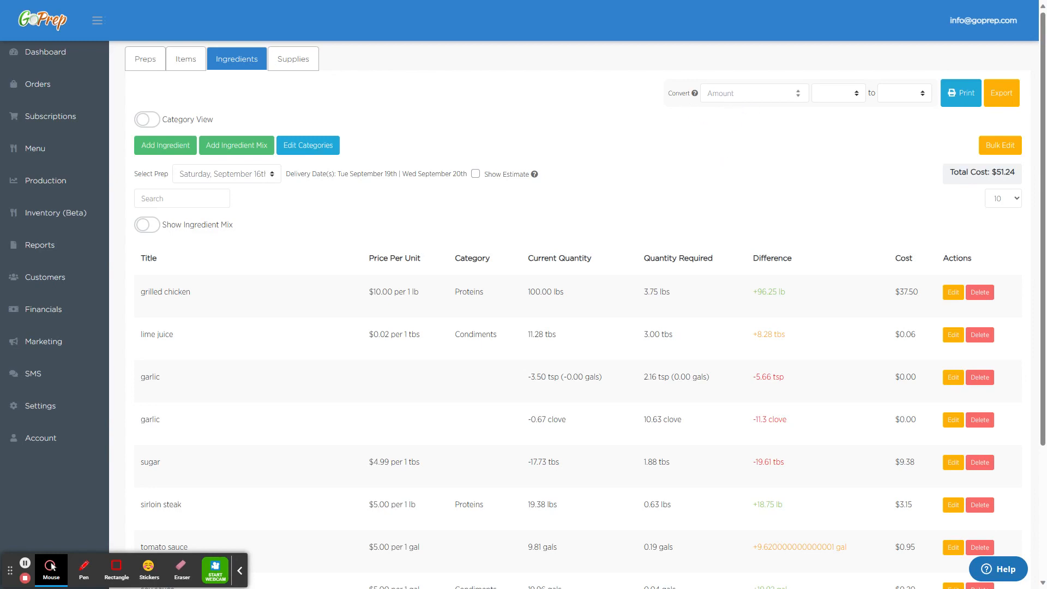
# Convert 300 oz to lb with the unit converter for the inventory ingredients.
pyautogui.click(742, 93)
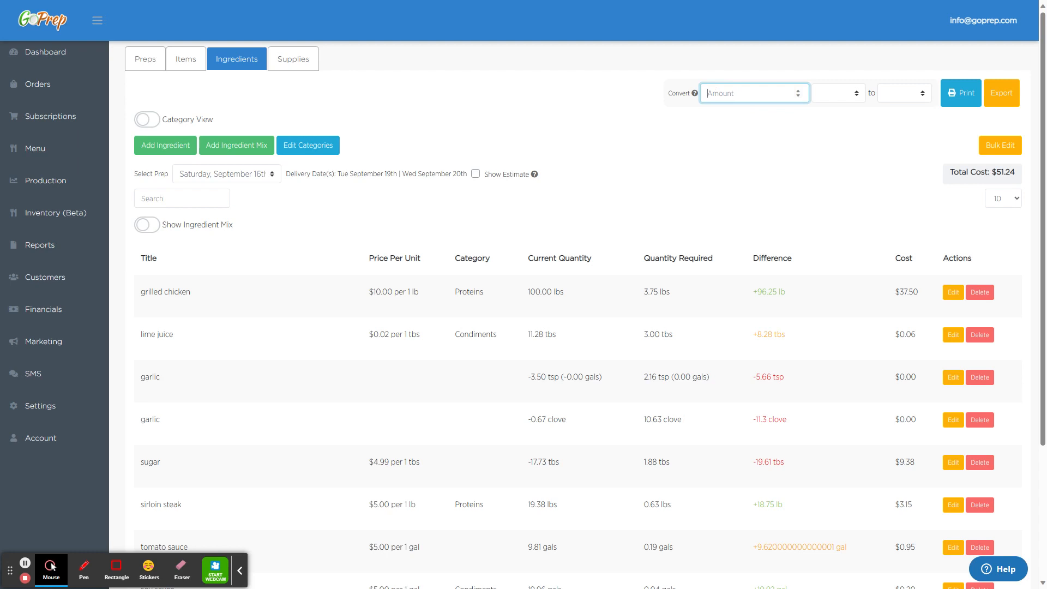
pyautogui.write('300')
pyautogui.click(836, 95)
pyautogui.click(827, 134)
pyautogui.click(896, 98)
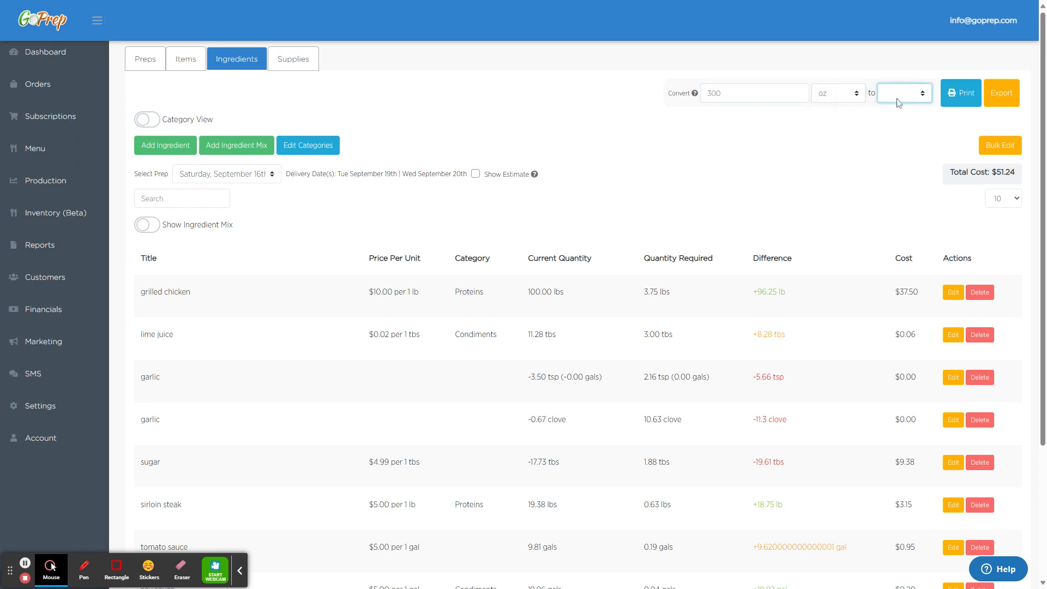
pyautogui.click(898, 147)
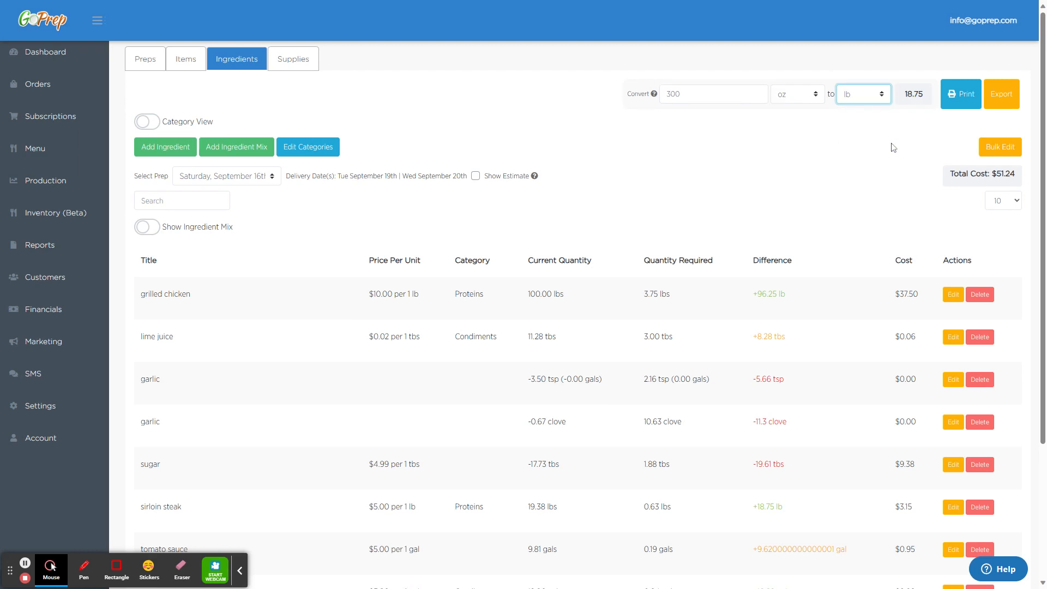
pyautogui.click(908, 97)
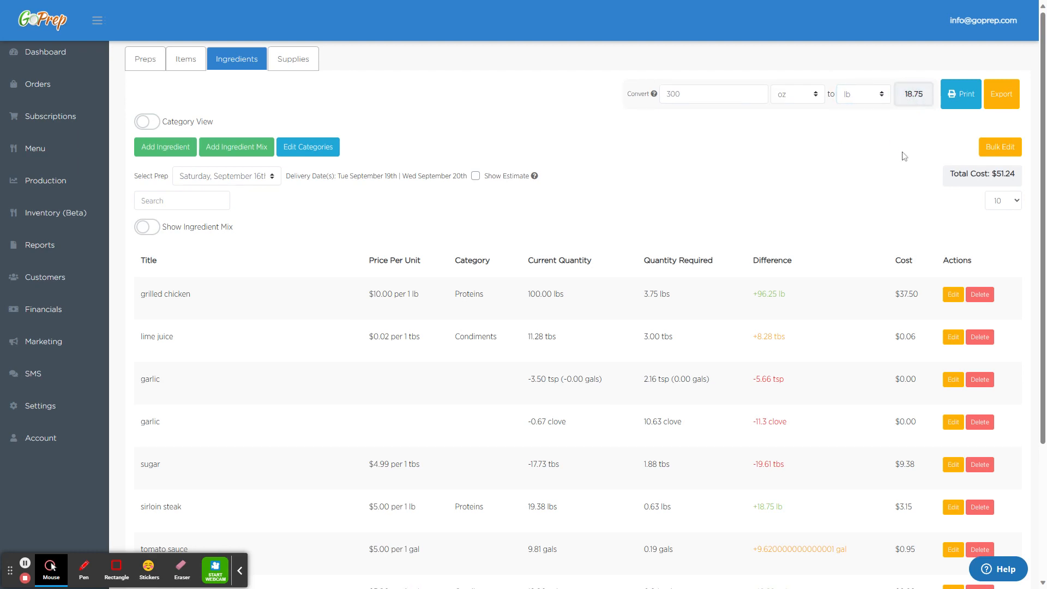